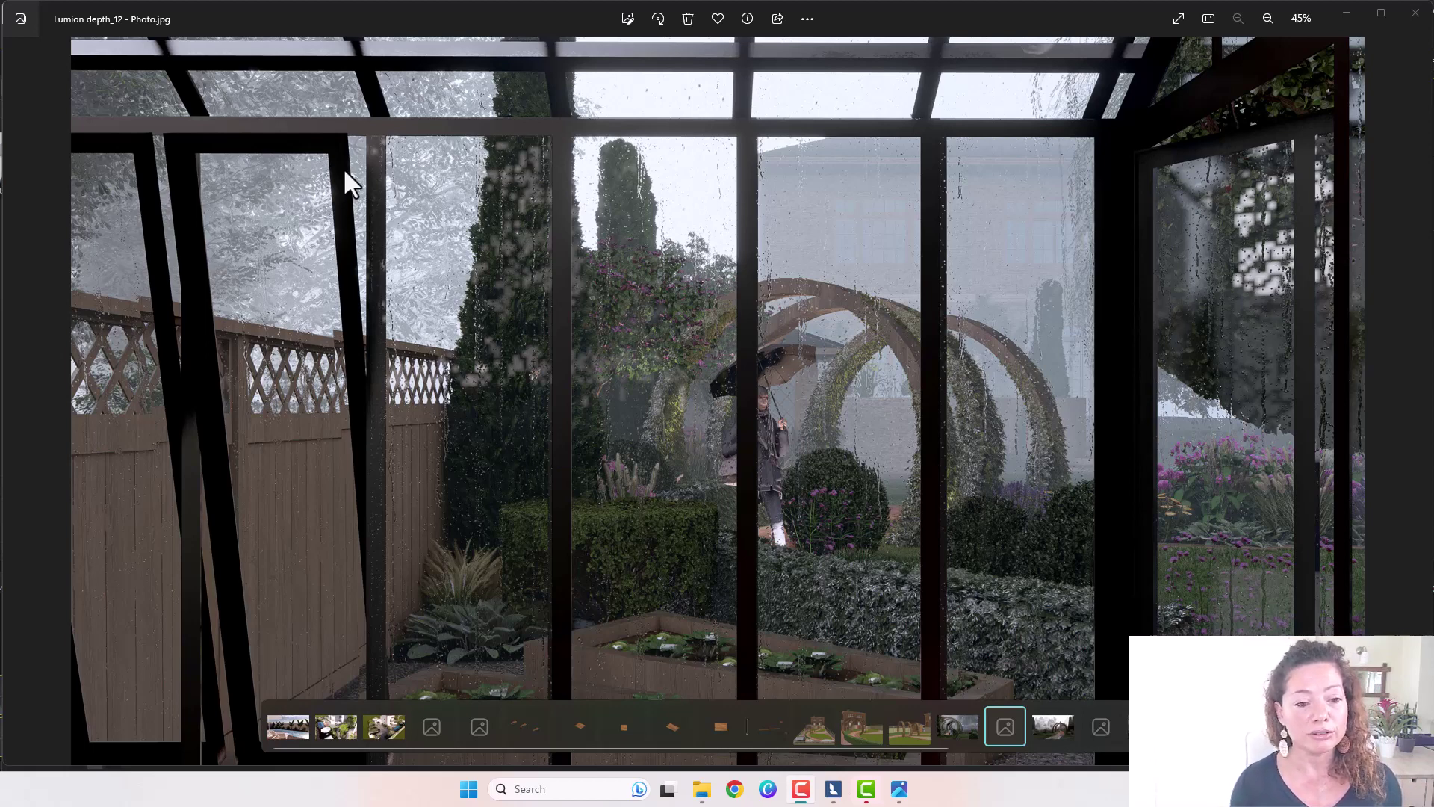
Advance from depth_12 to Lumion depth_13, the misty garden render with a vine-covered arch
left_click(1054, 726)
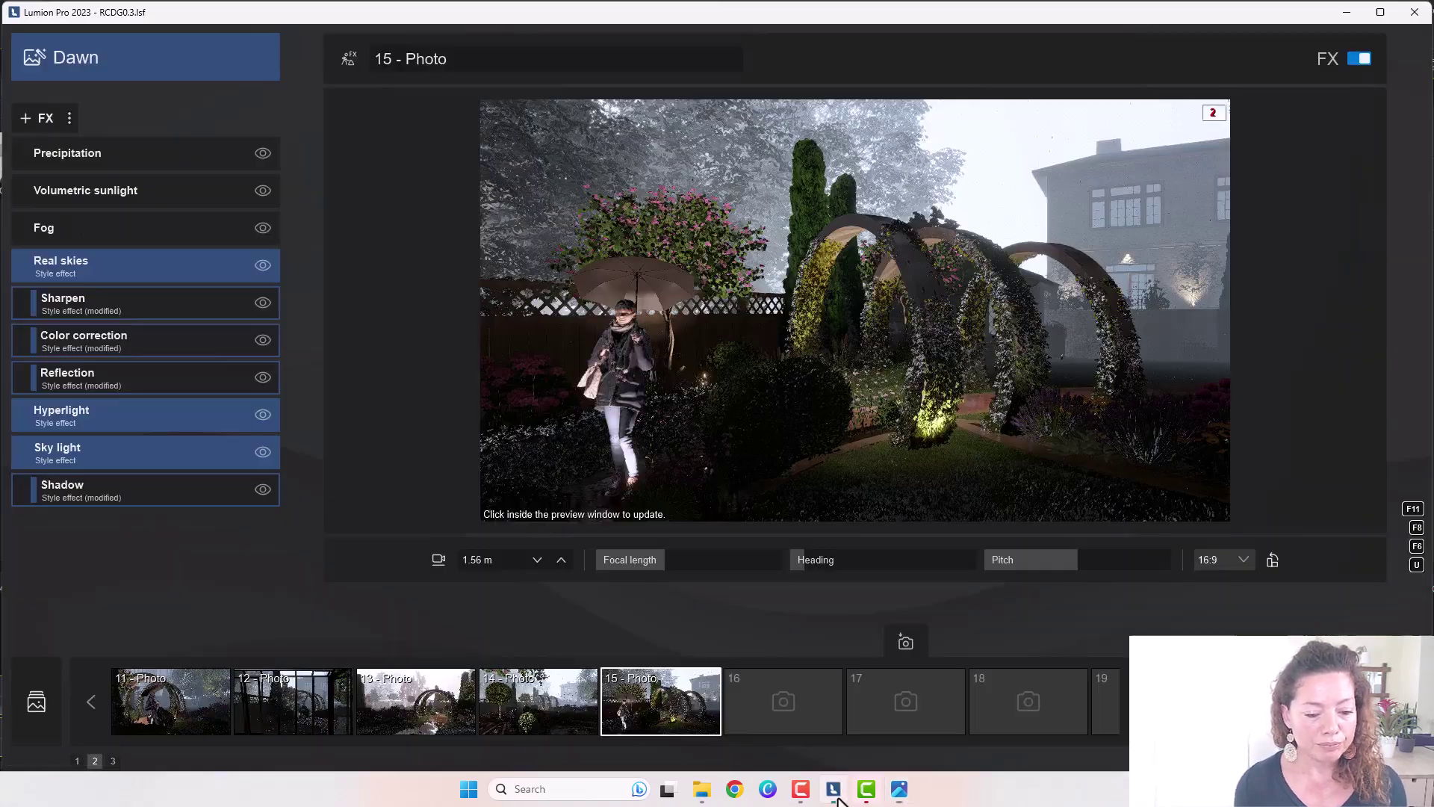
Return to Lumion and update the photo 15 preview with its Dawn effects stack
left_click(833, 789)
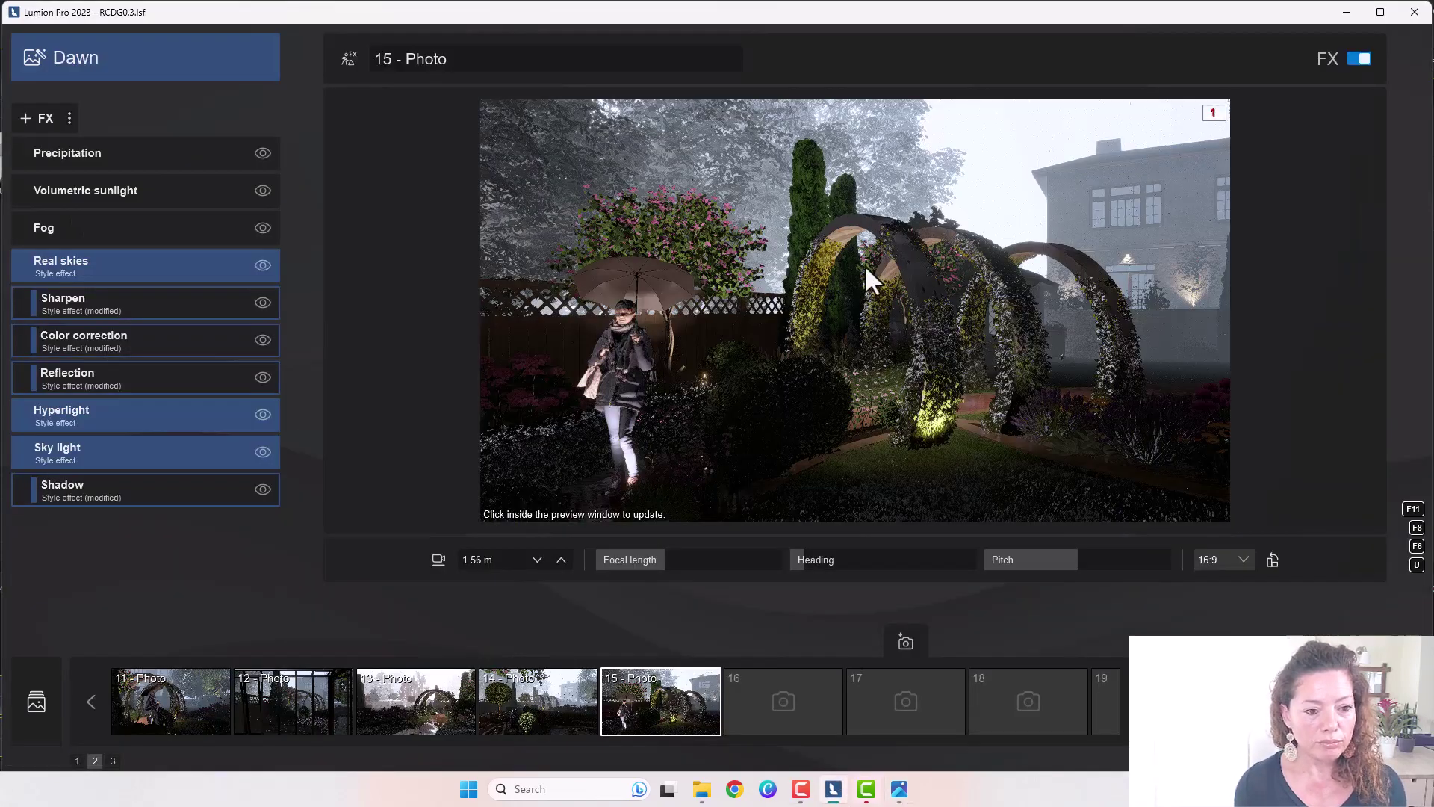
left_click(808, 422)
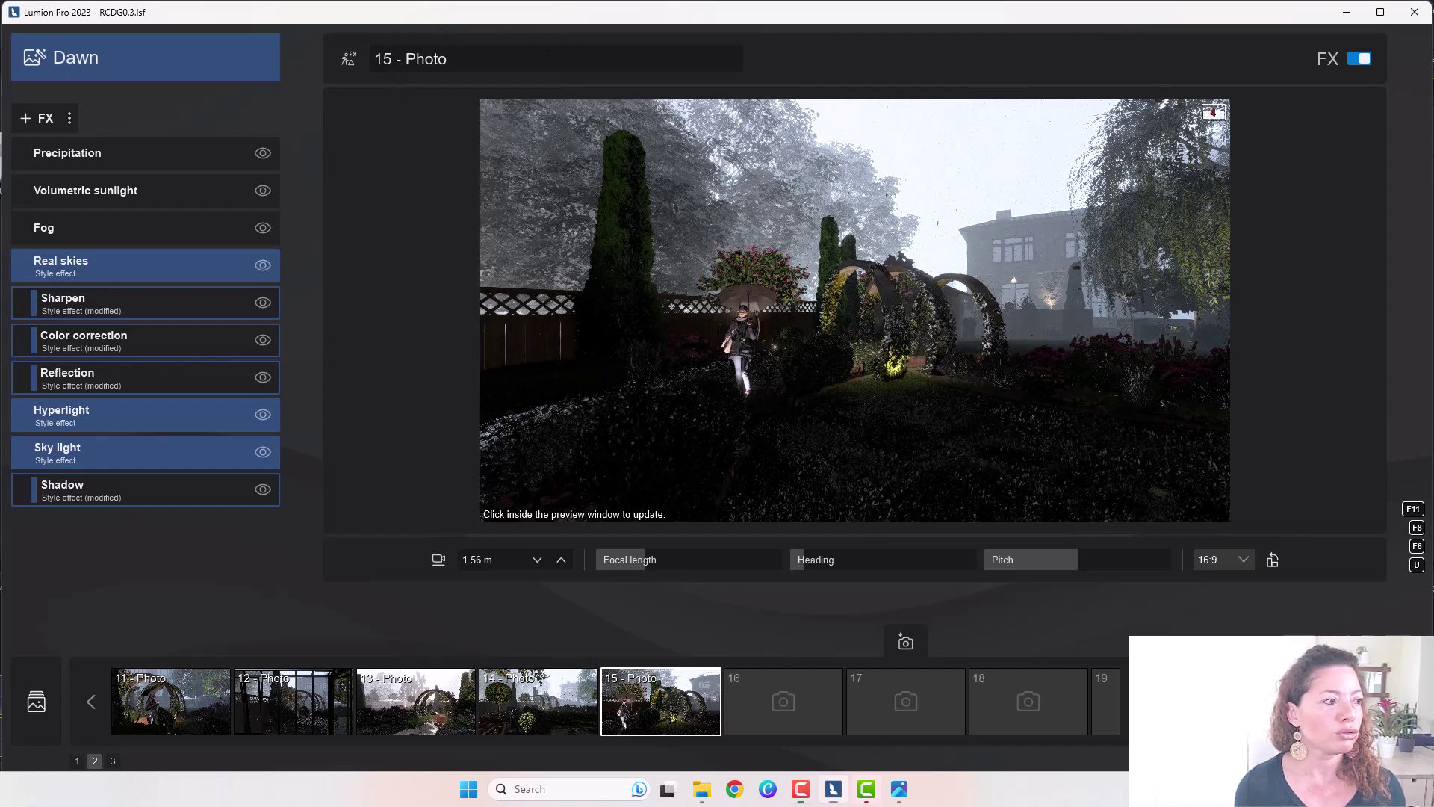
left_click(800, 788)
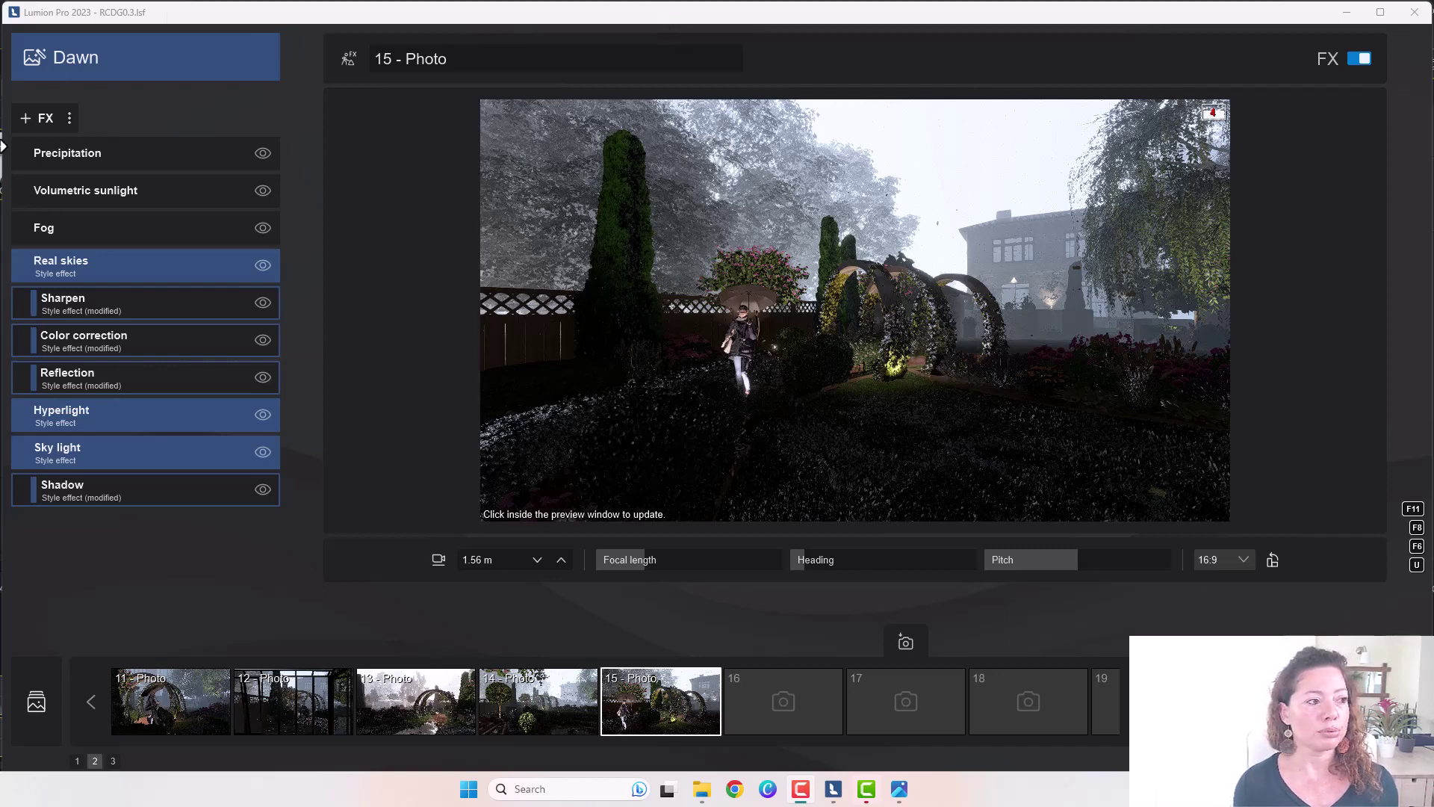
left_click(136, 62)
left_click(136, 61)
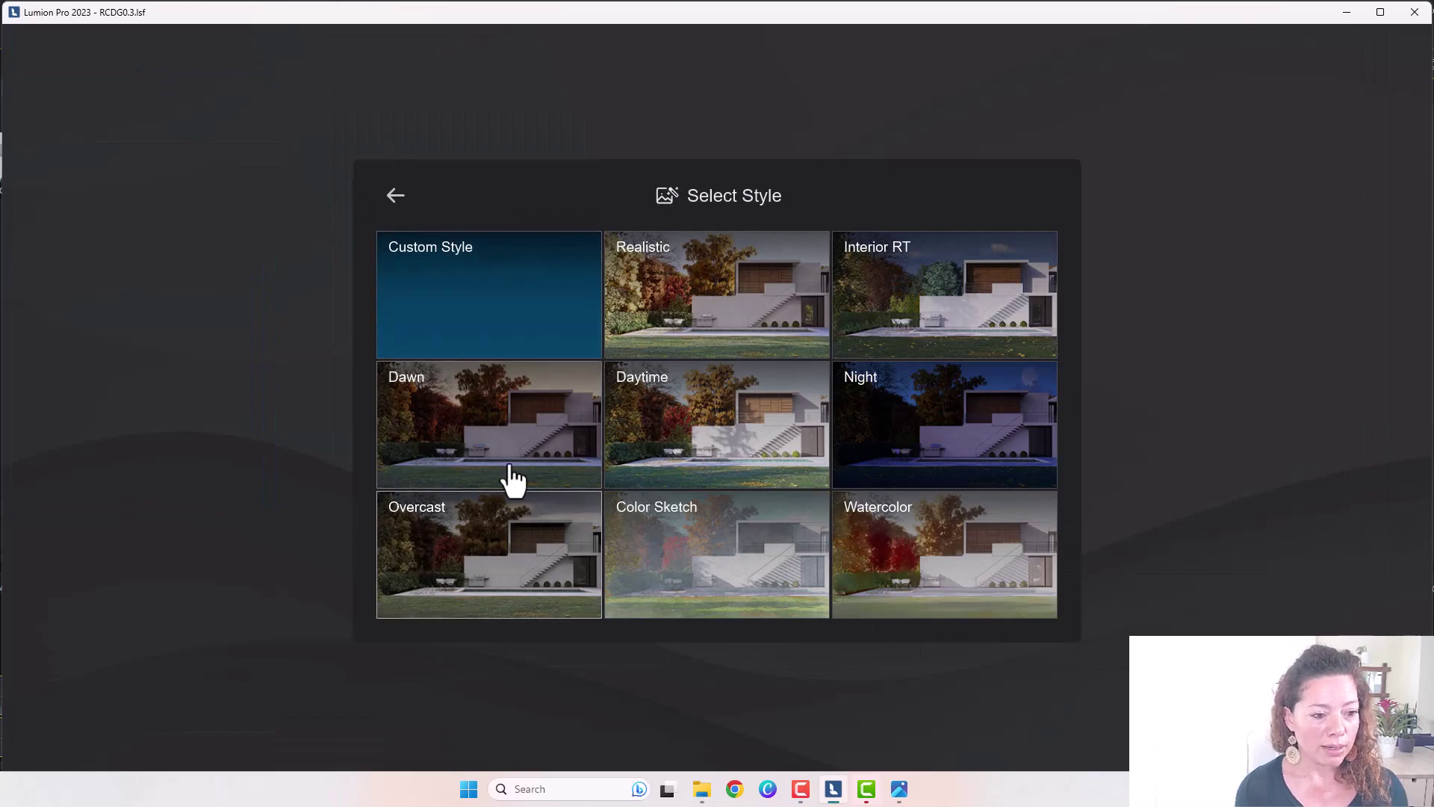
left_click(392, 198)
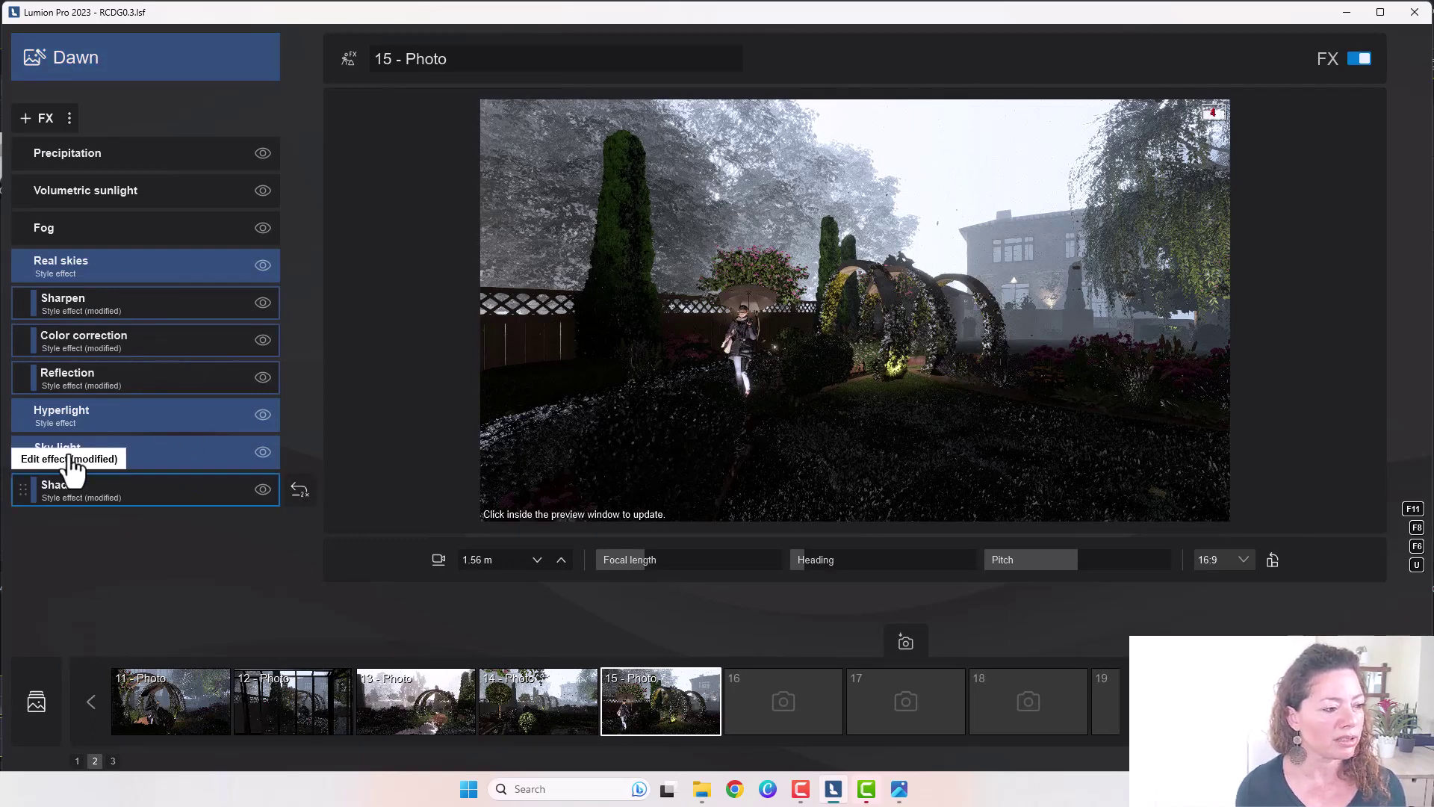
Replace the Real skies backdrop with a stormy cloud sky from the Real Skies library
left_click(156, 282)
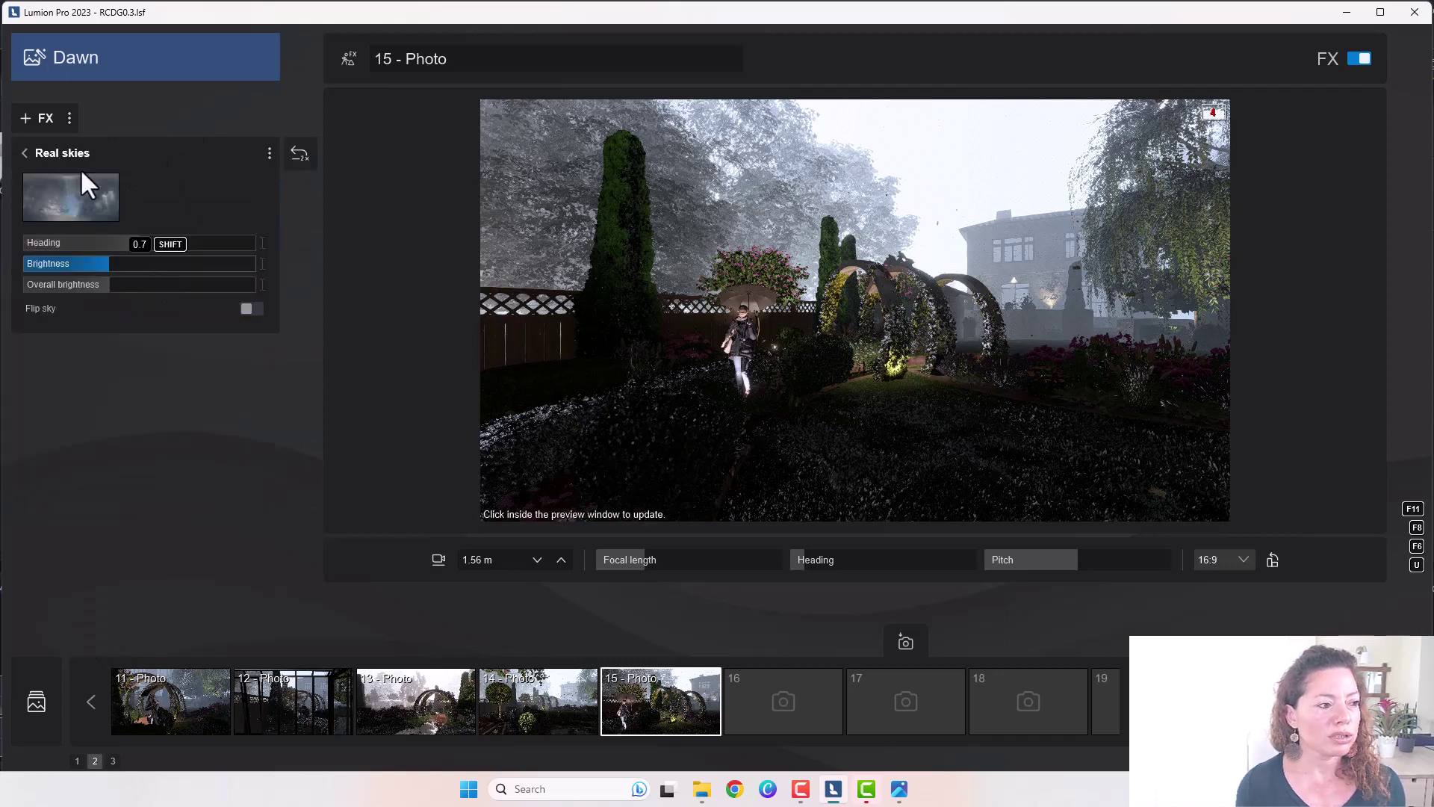
left_click(82, 214)
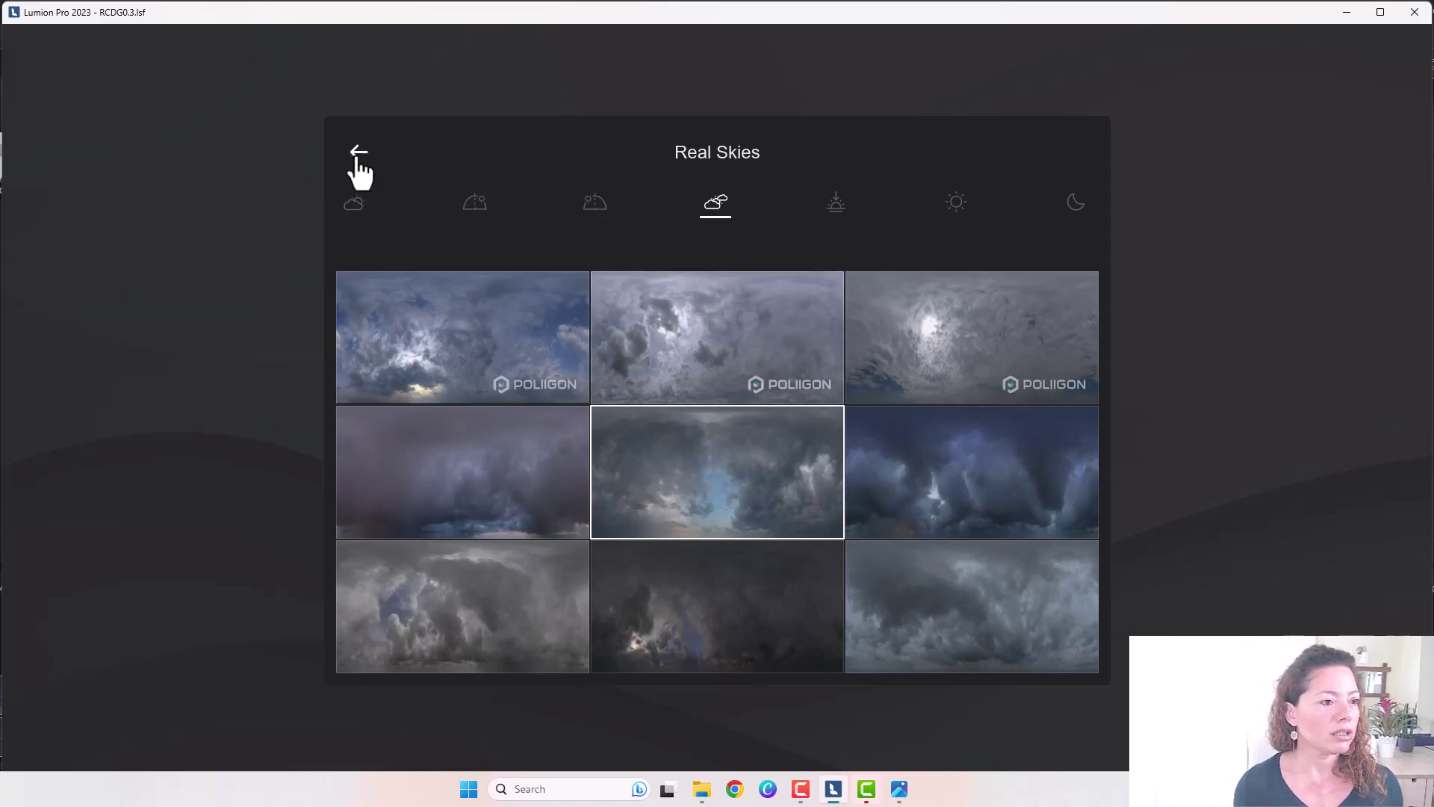
left_click(104, 221)
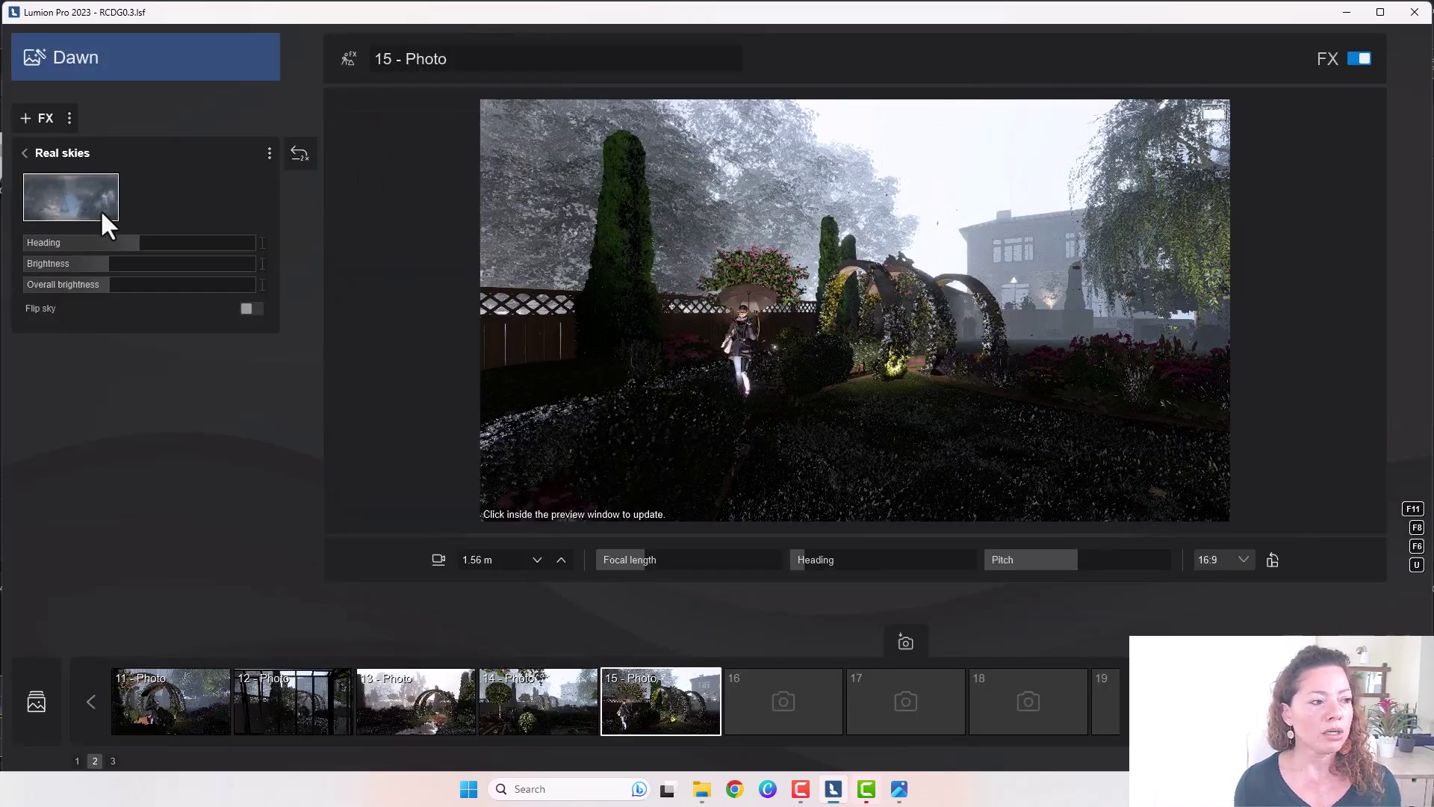
left_click(25, 153)
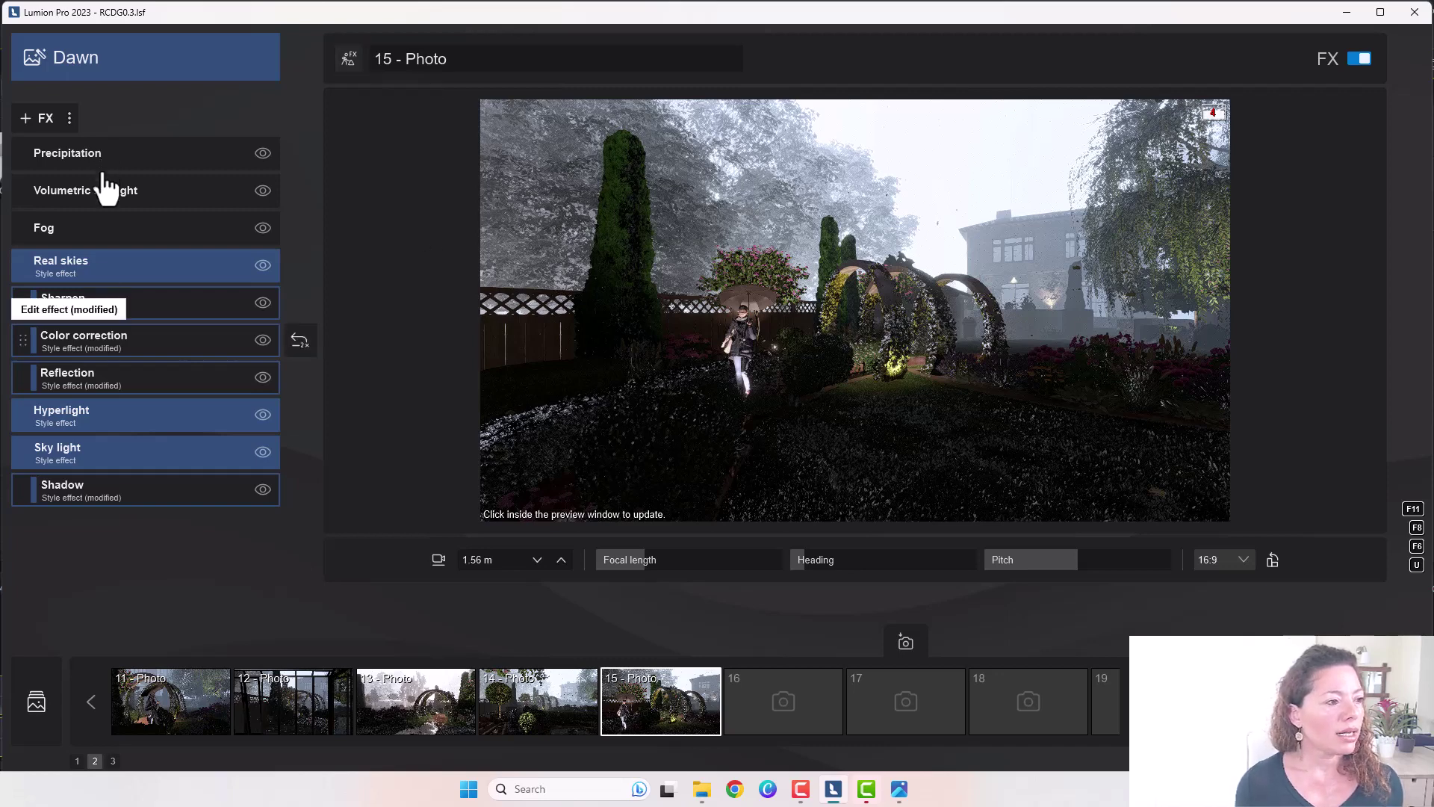
left_click(90, 232)
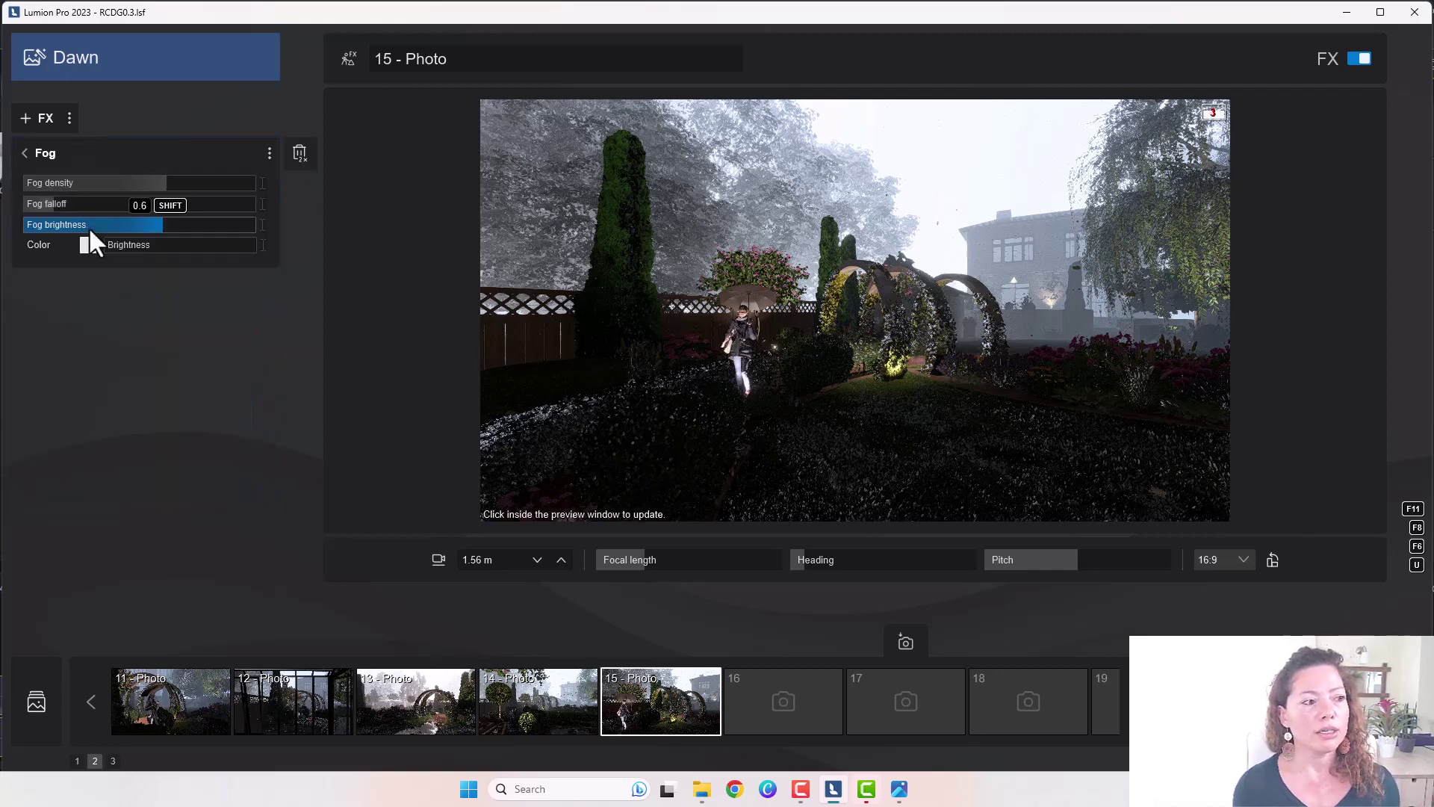
mouse_move(163, 186)
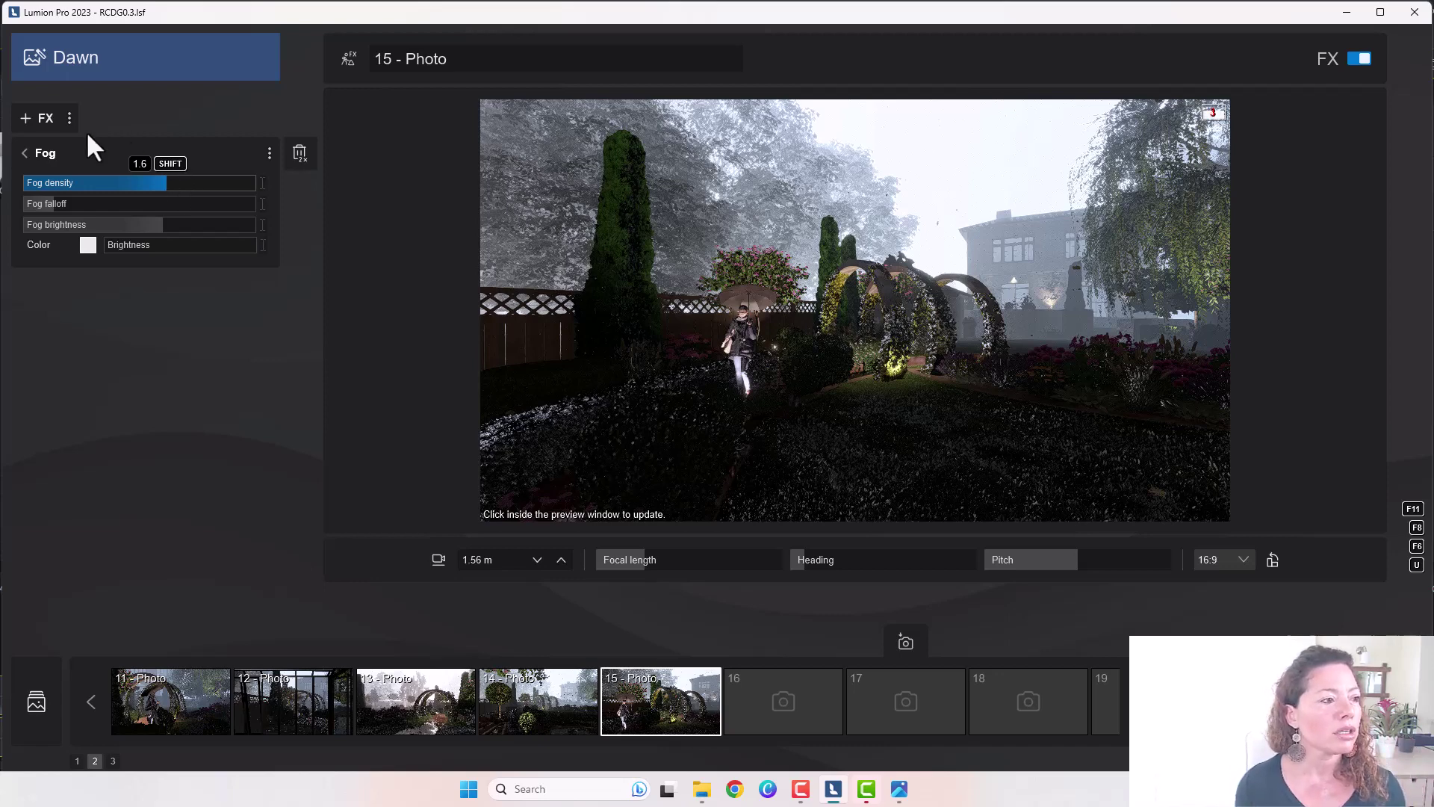
left_click(24, 152)
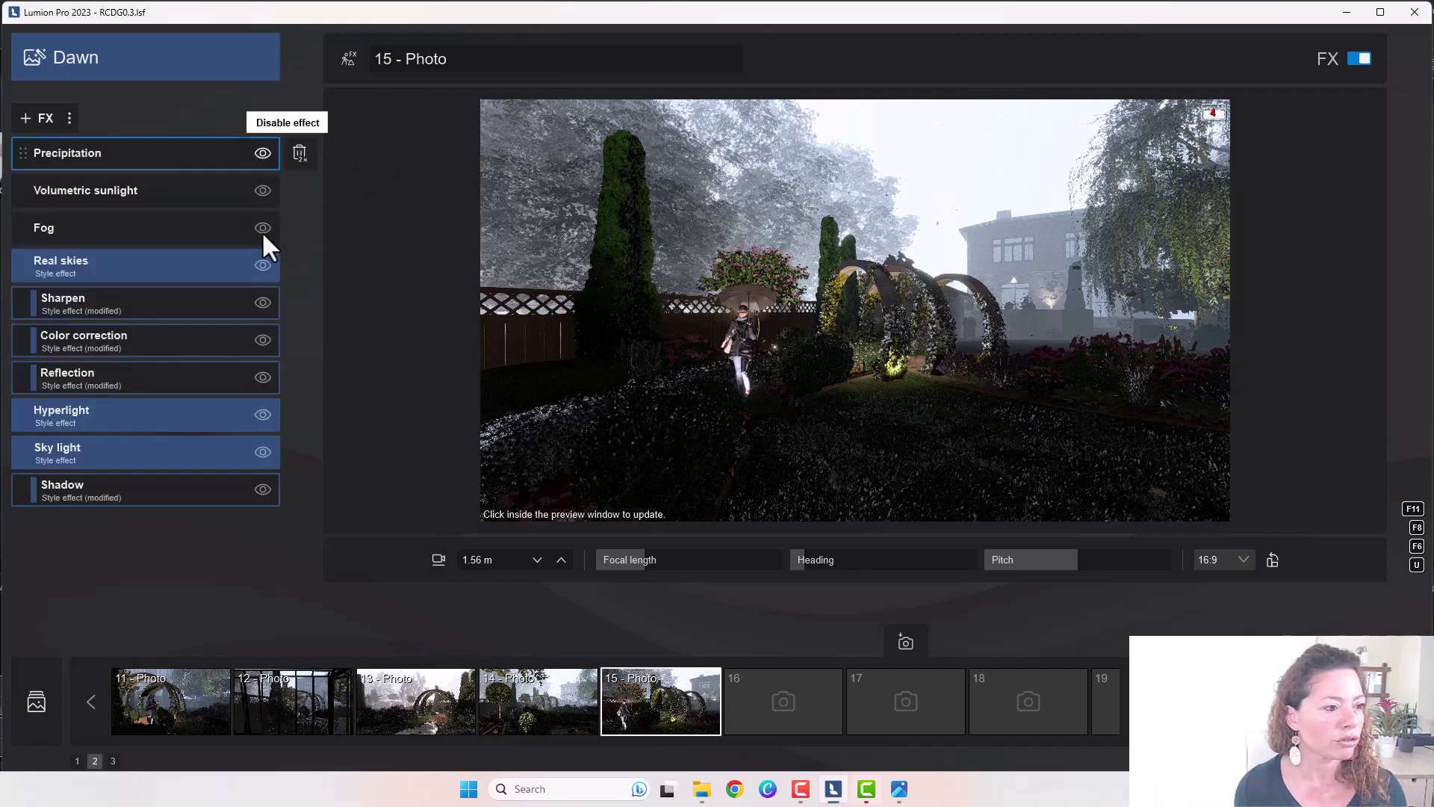
Disable the Fog effect and update the preview to show the mist-free garden
left_click(262, 228)
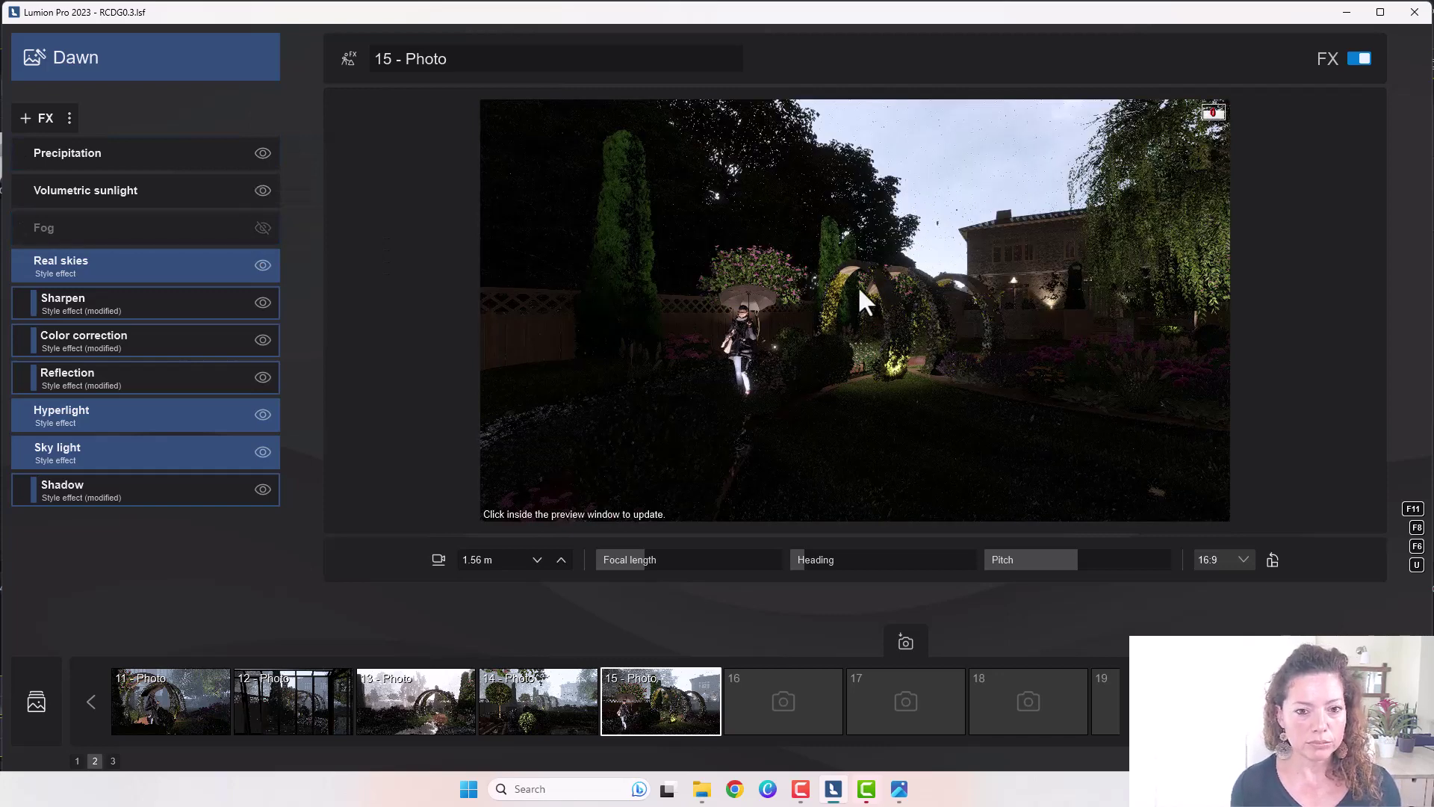
left_click(892, 209)
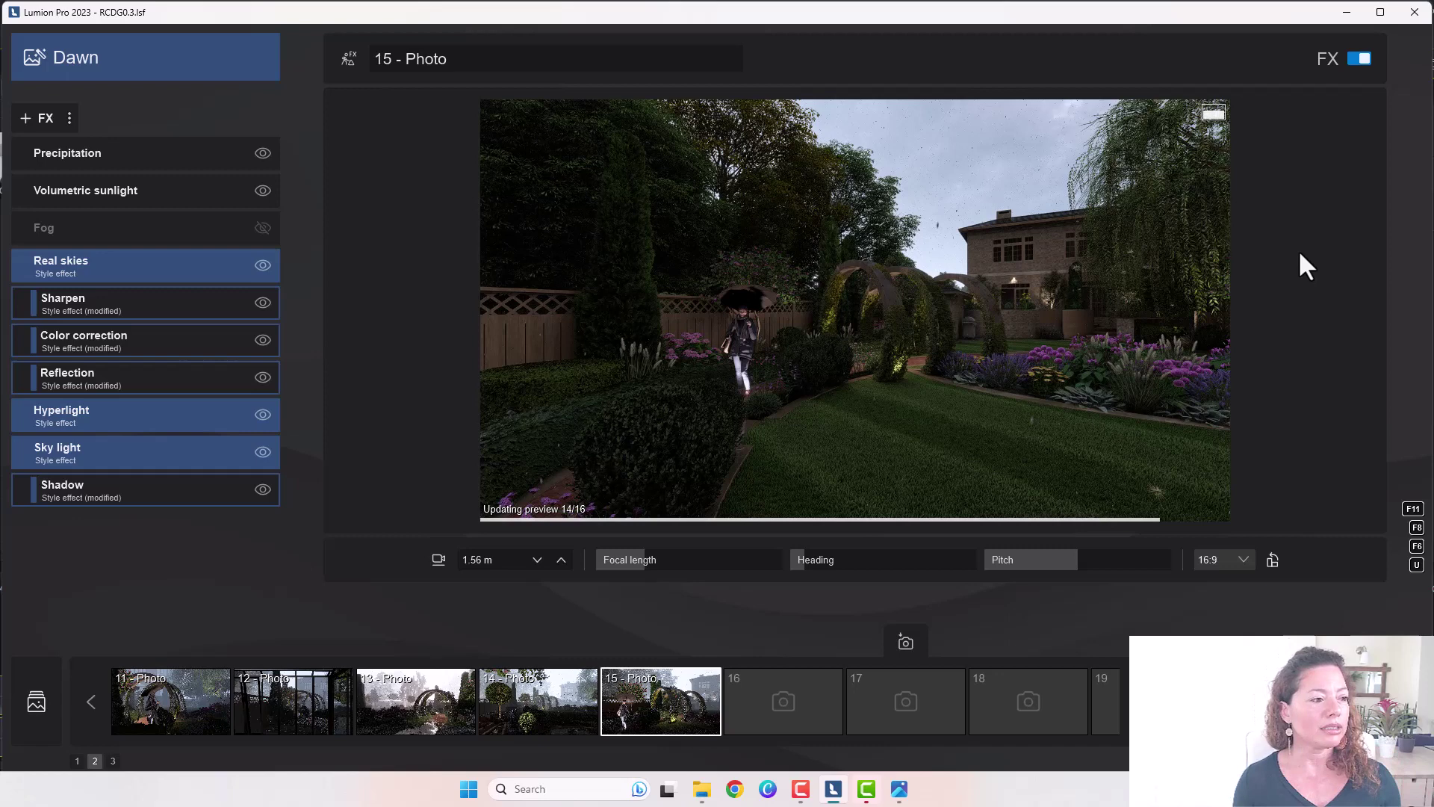
Re-enable Fog and lower its density from 1.6 to 1.5
left_click(263, 227)
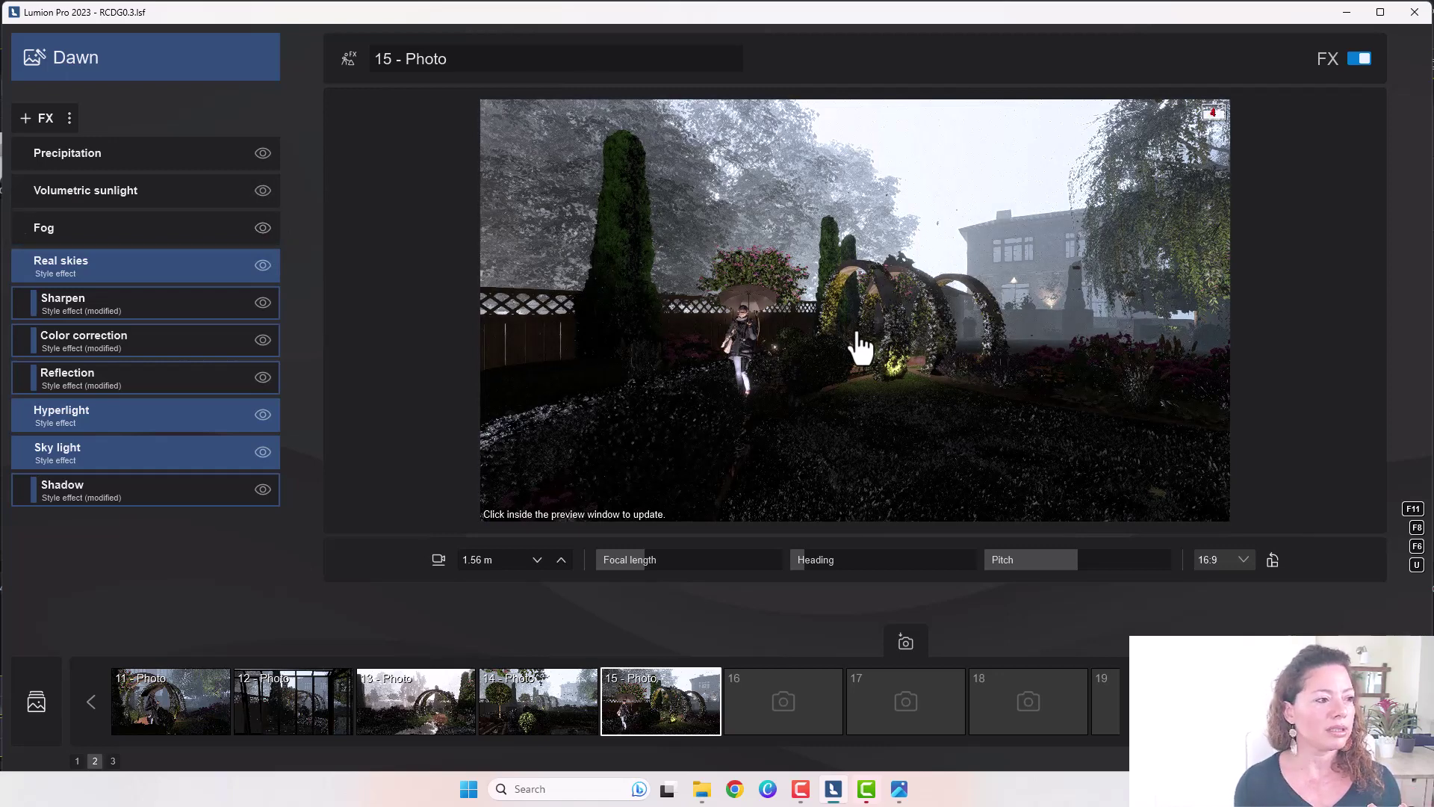
left_click(65, 237)
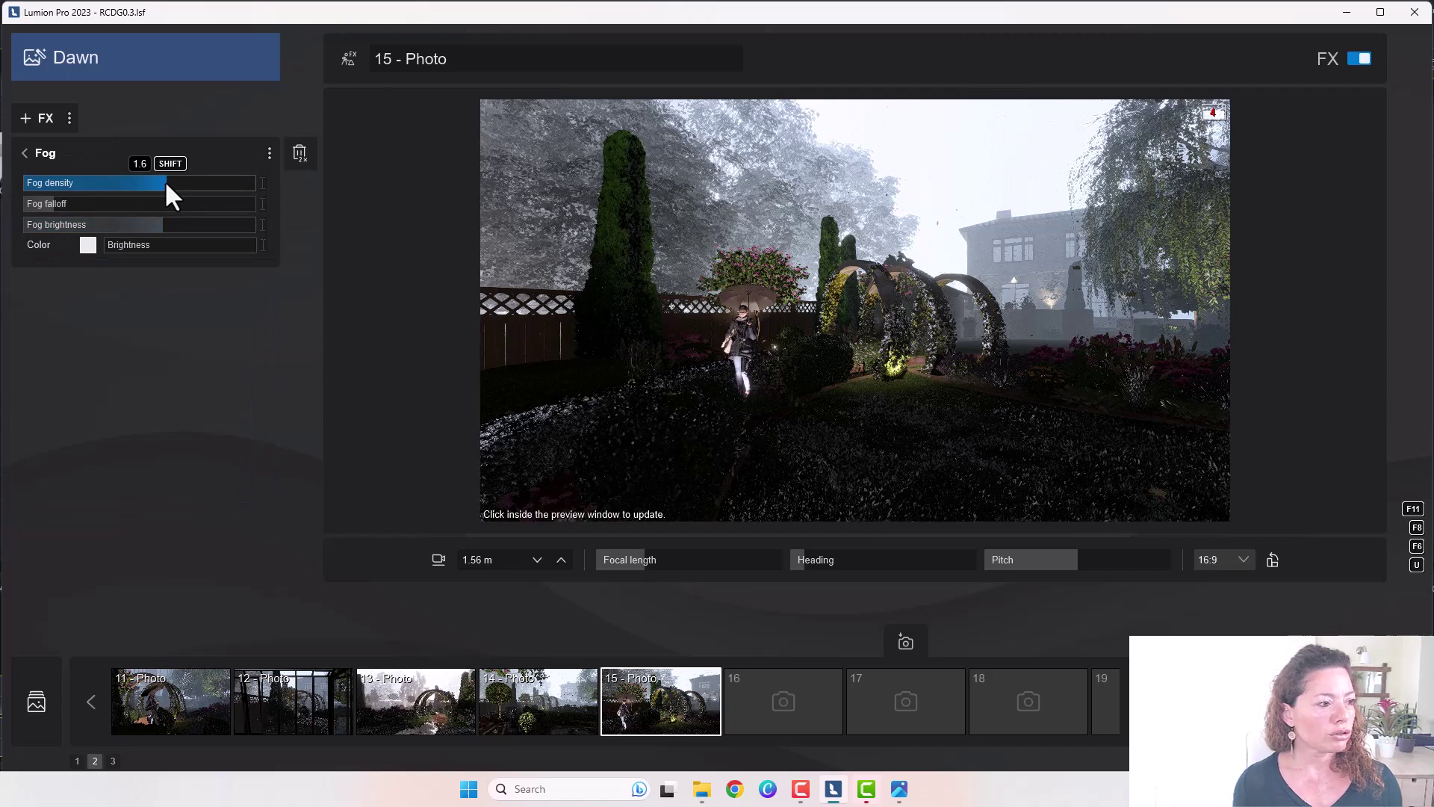
left_click_drag(152, 186, 172, 187)
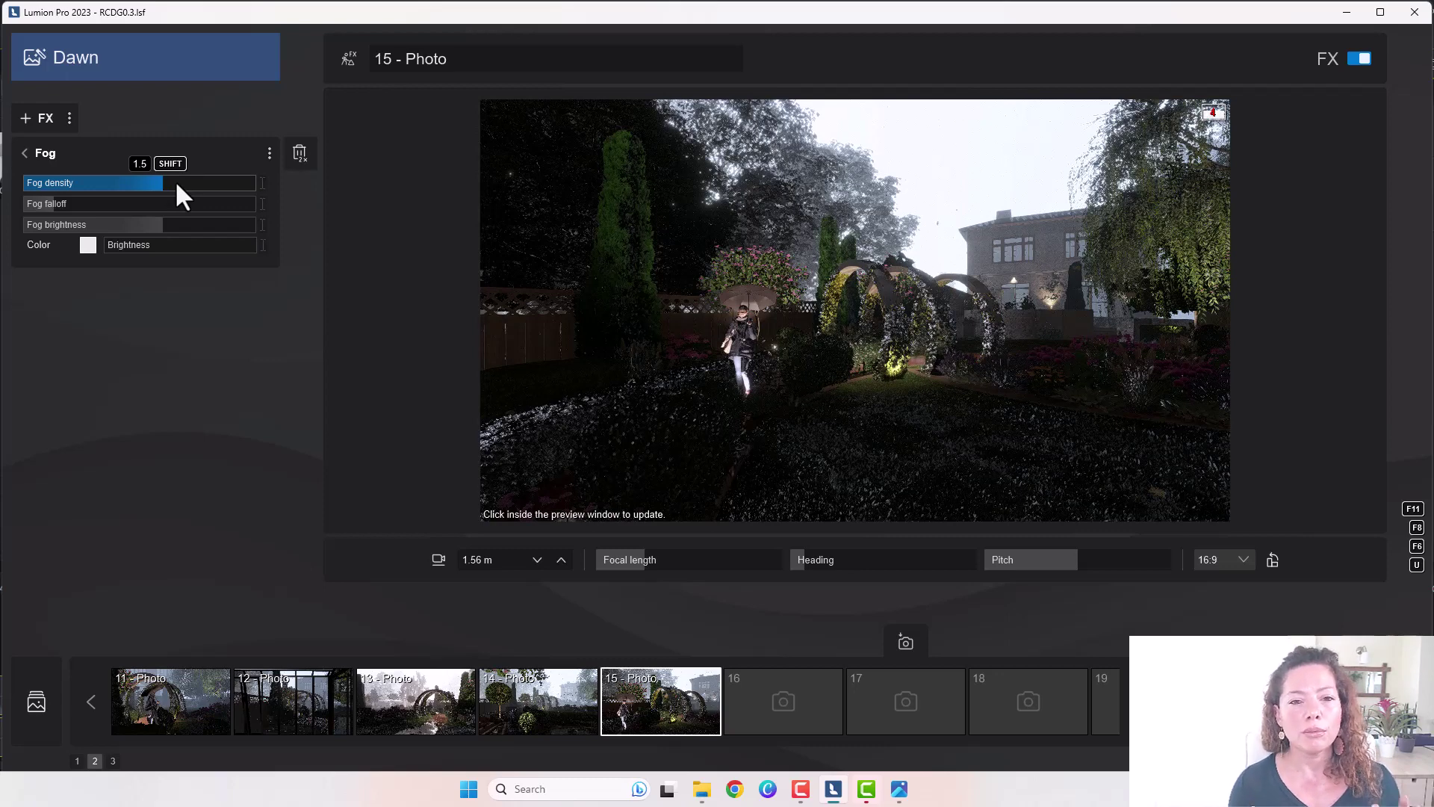
left_click(26, 153)
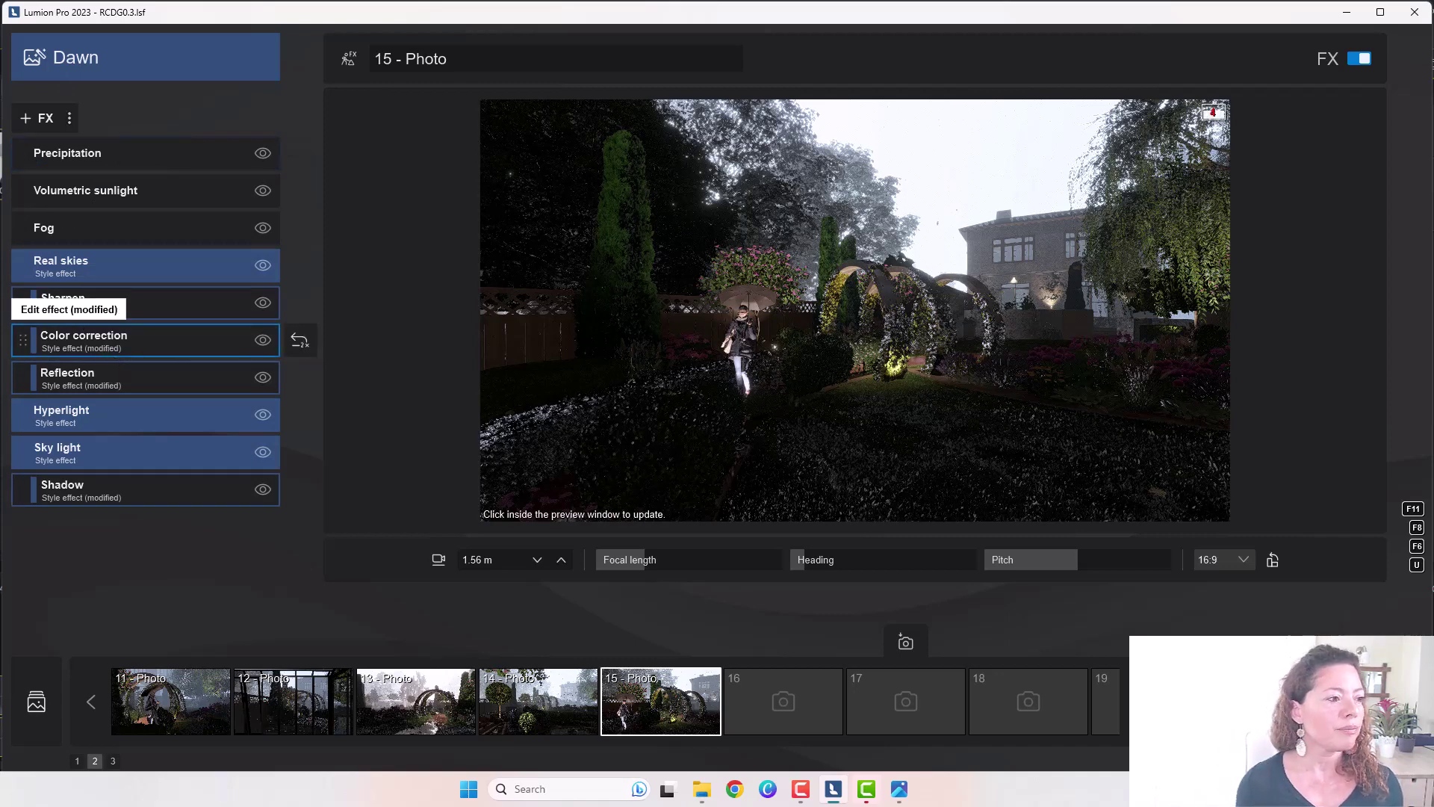
Review the Volumetric sunlight and Precipitation settings, then switch to the 12 - Photo greenhouse shot
left_click(105, 200)
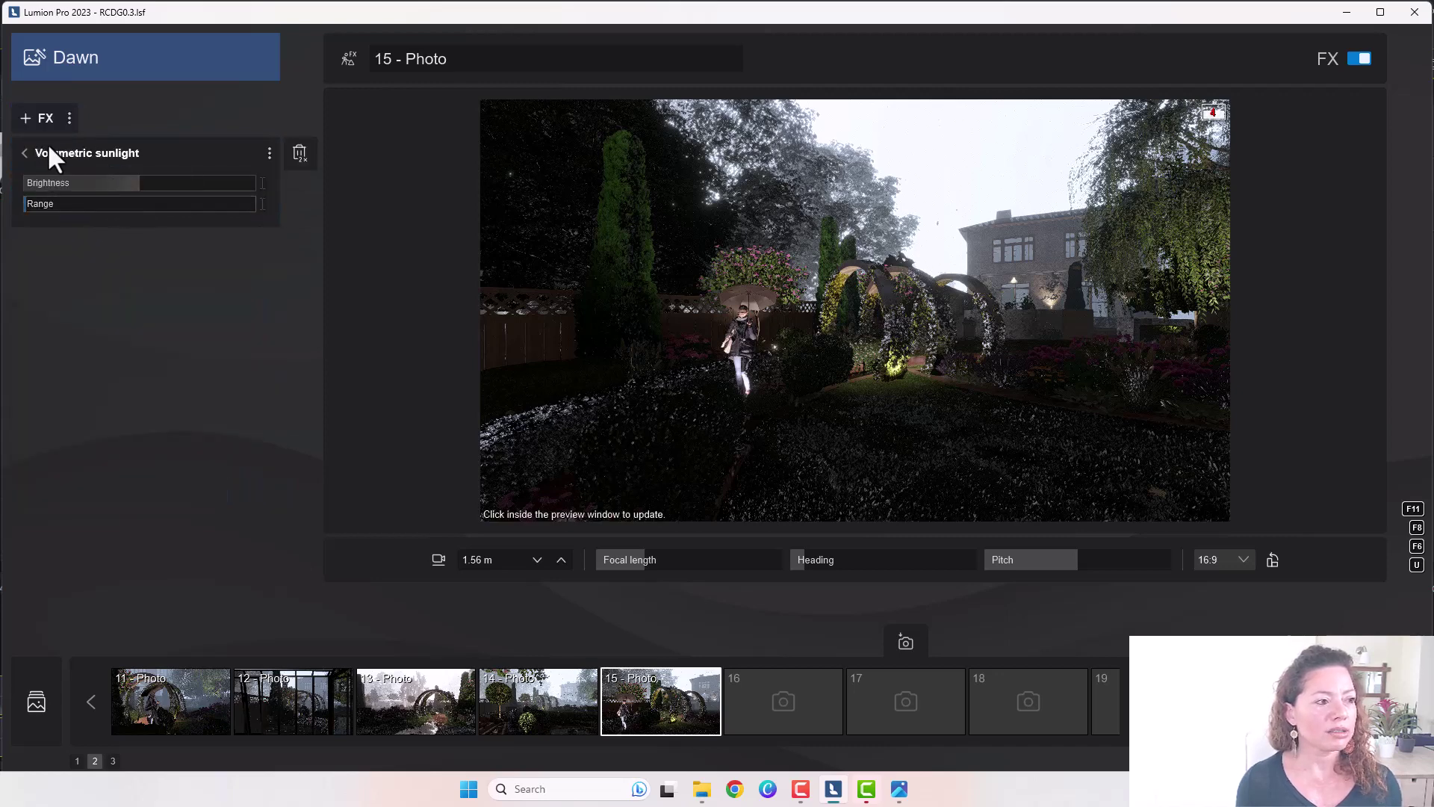
left_click(25, 153)
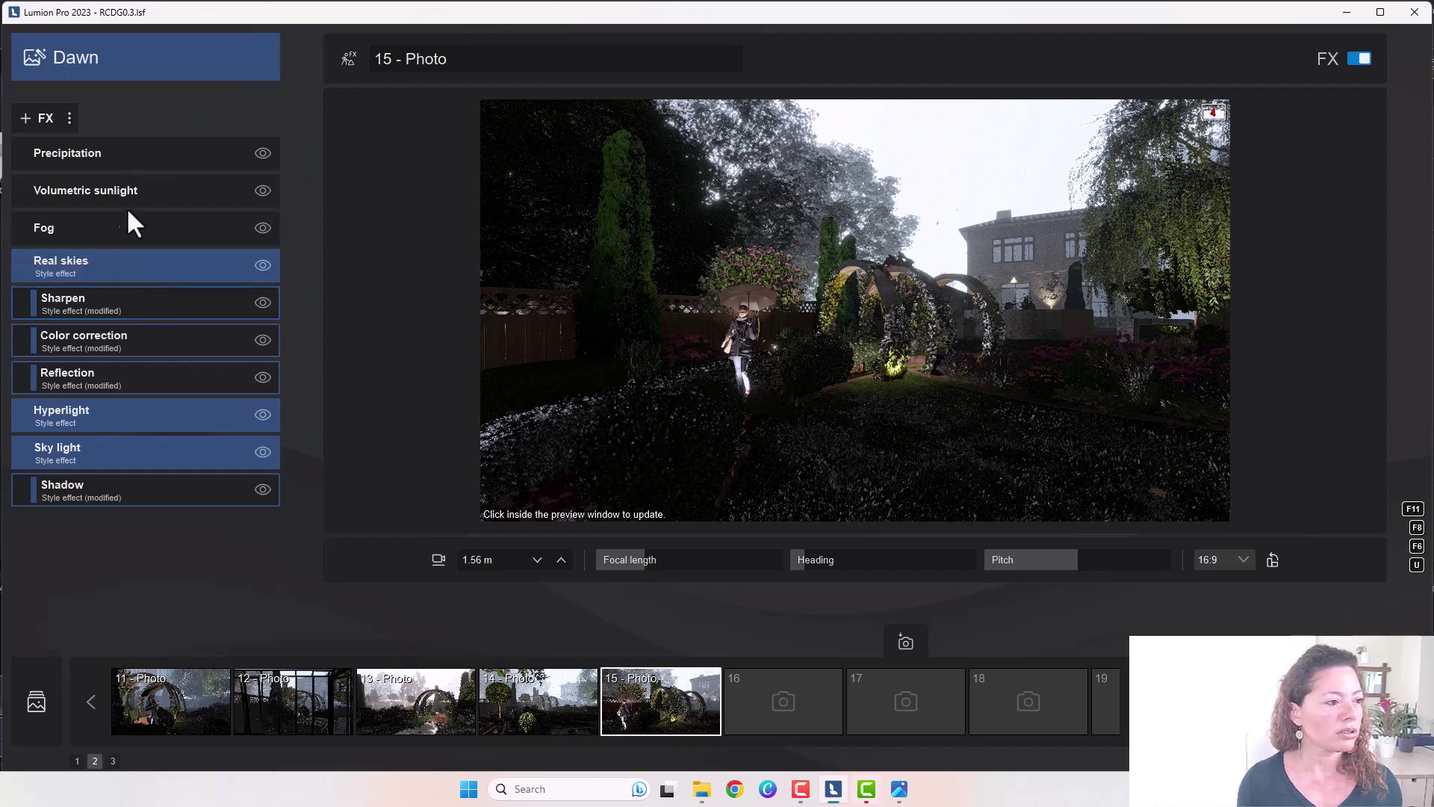
left_click(122, 157)
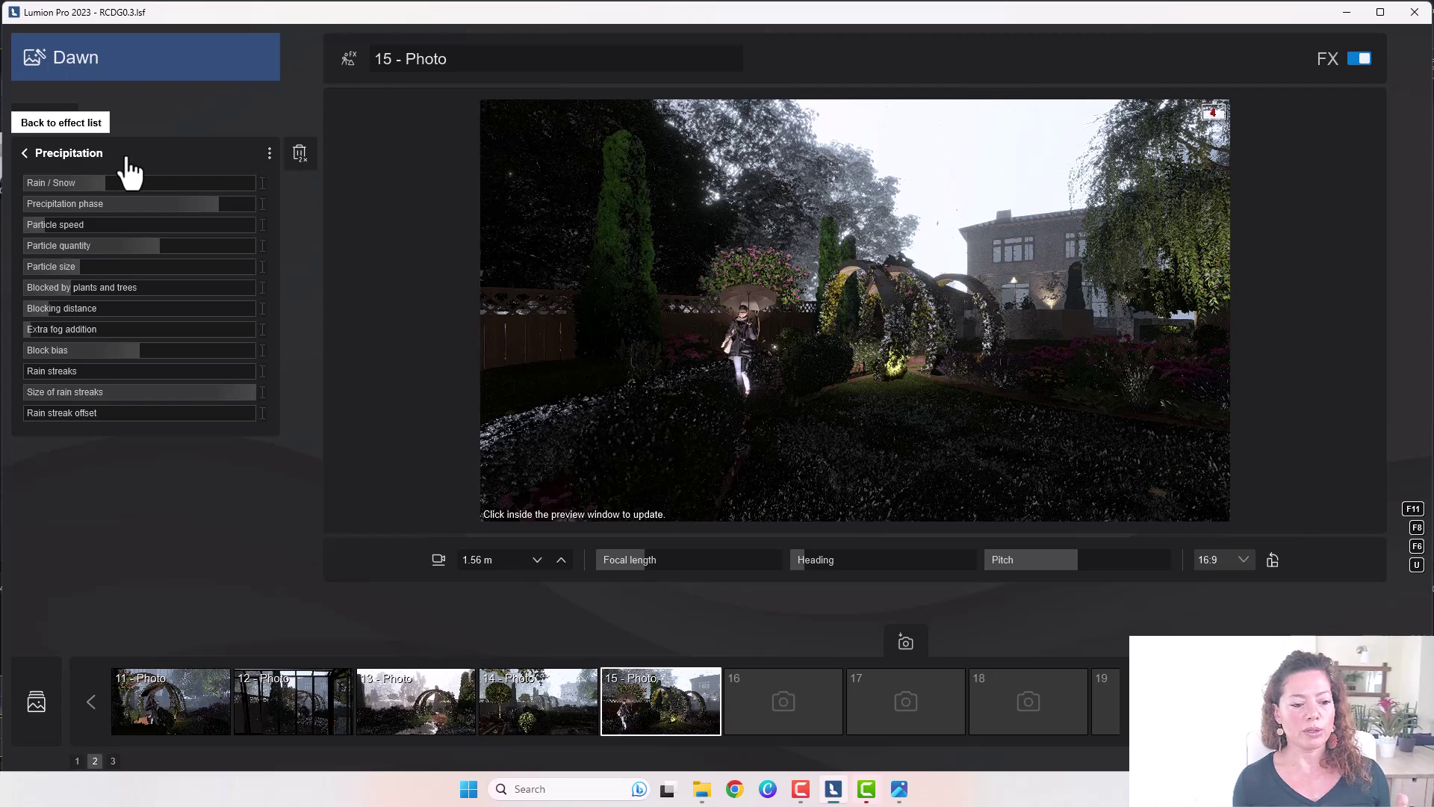
left_click(292, 723)
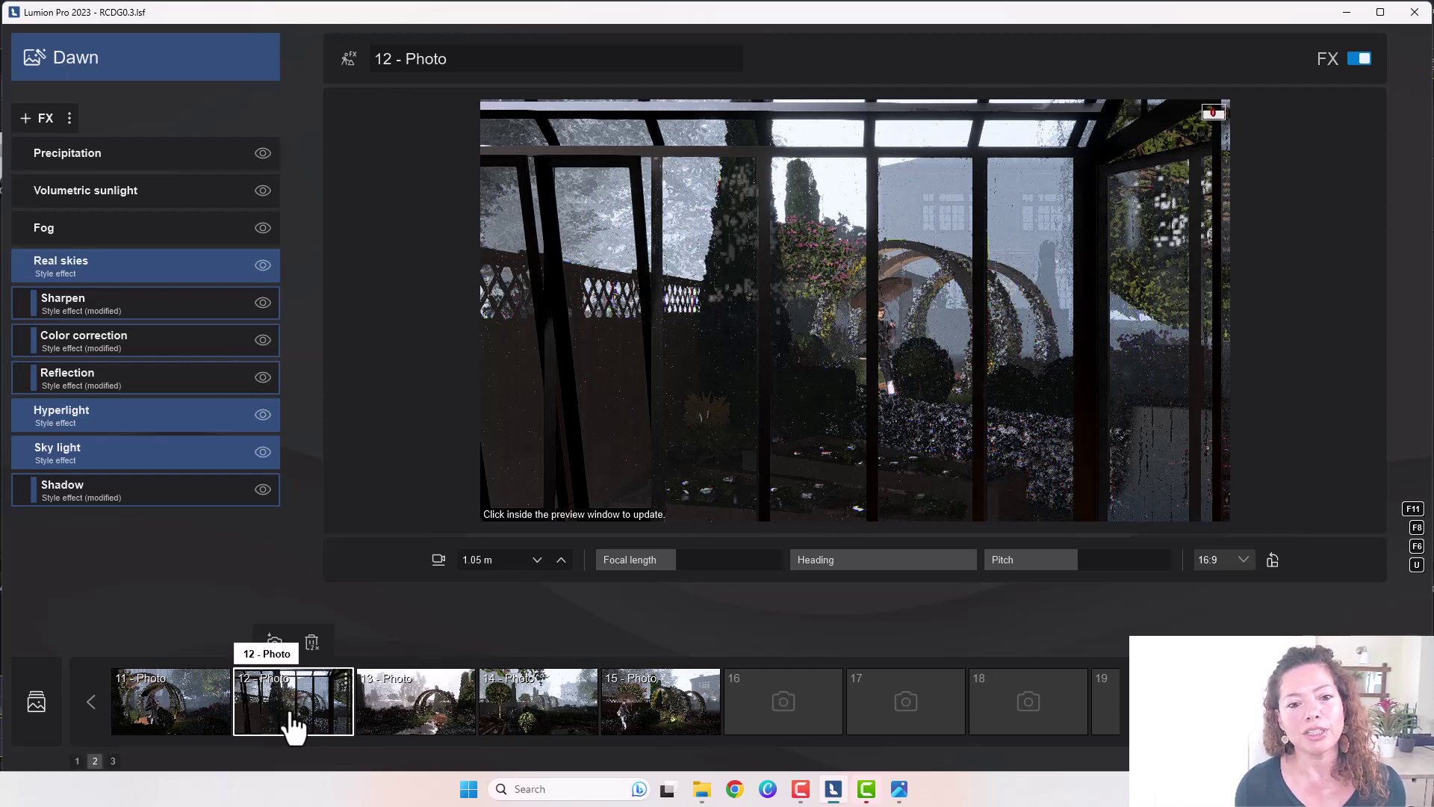
Update the 12 - Photo preview until the rainy greenhouse view finishes rendering
left_click(812, 451)
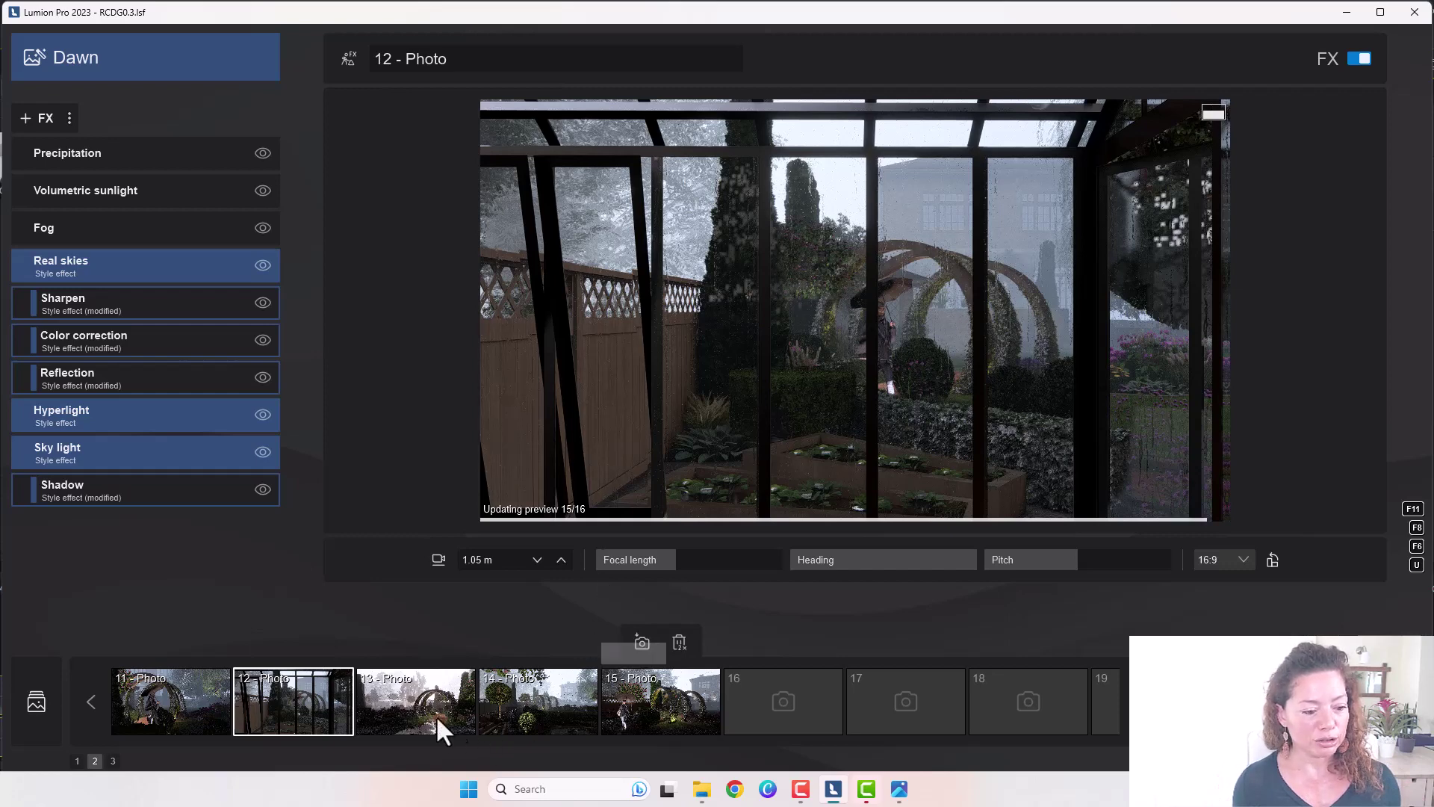
Bring up Lumion depth_13 - Photo.jpg in Microsoft Photos
mouse_move(900, 790)
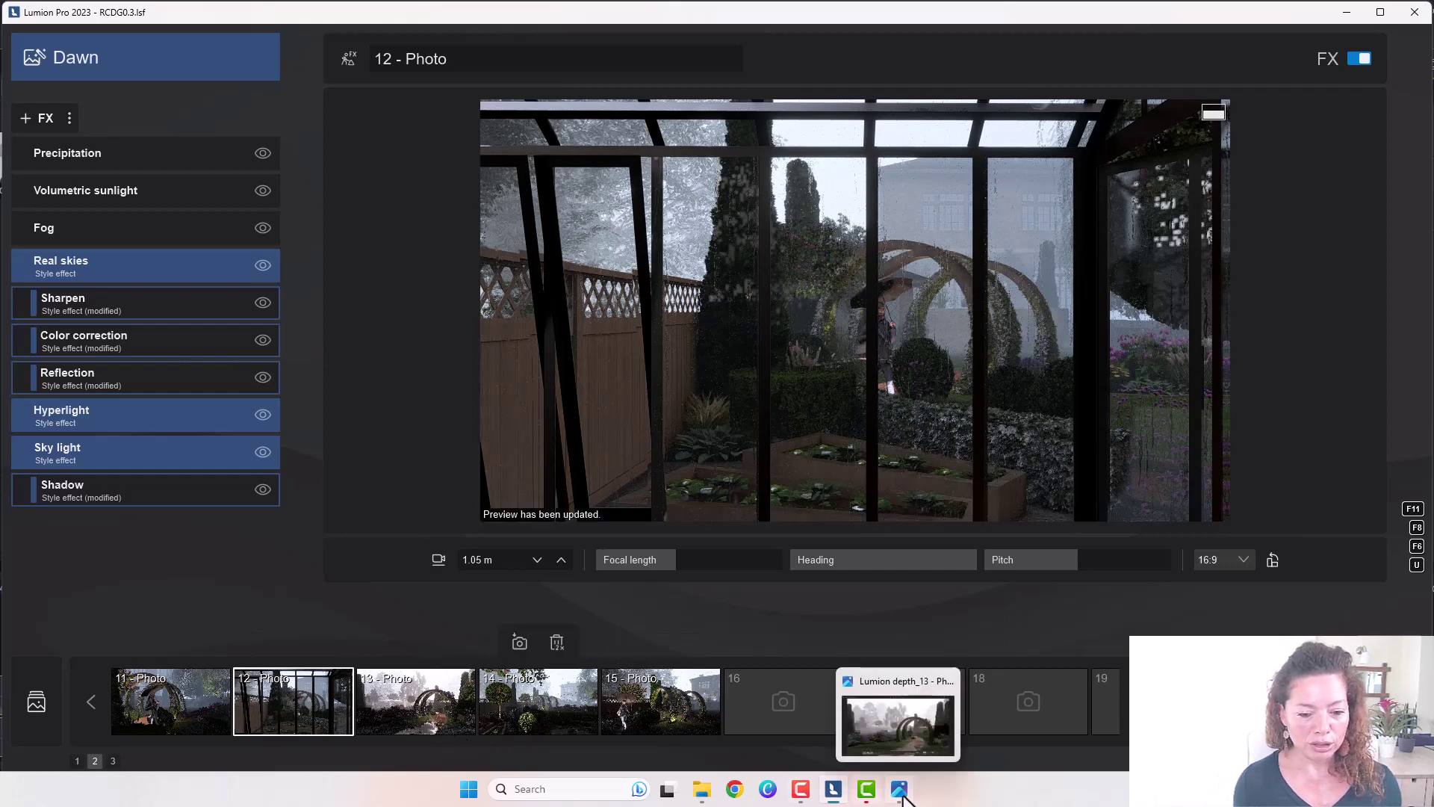
left_click(902, 728)
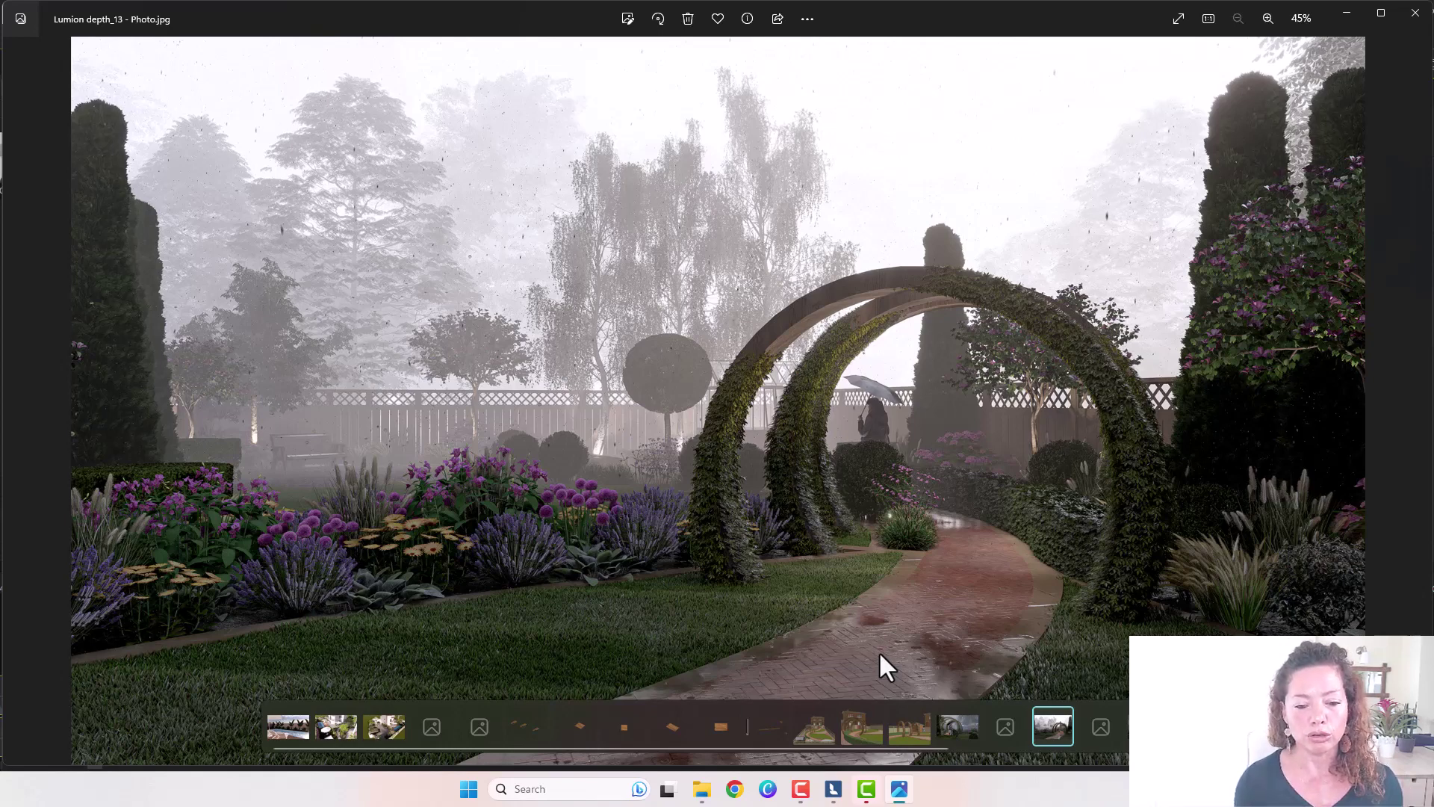
Set Pavers Flagstone Gray weathering strength to 29%, then close the Pavers Driveway Brick settings
left_click(832, 790)
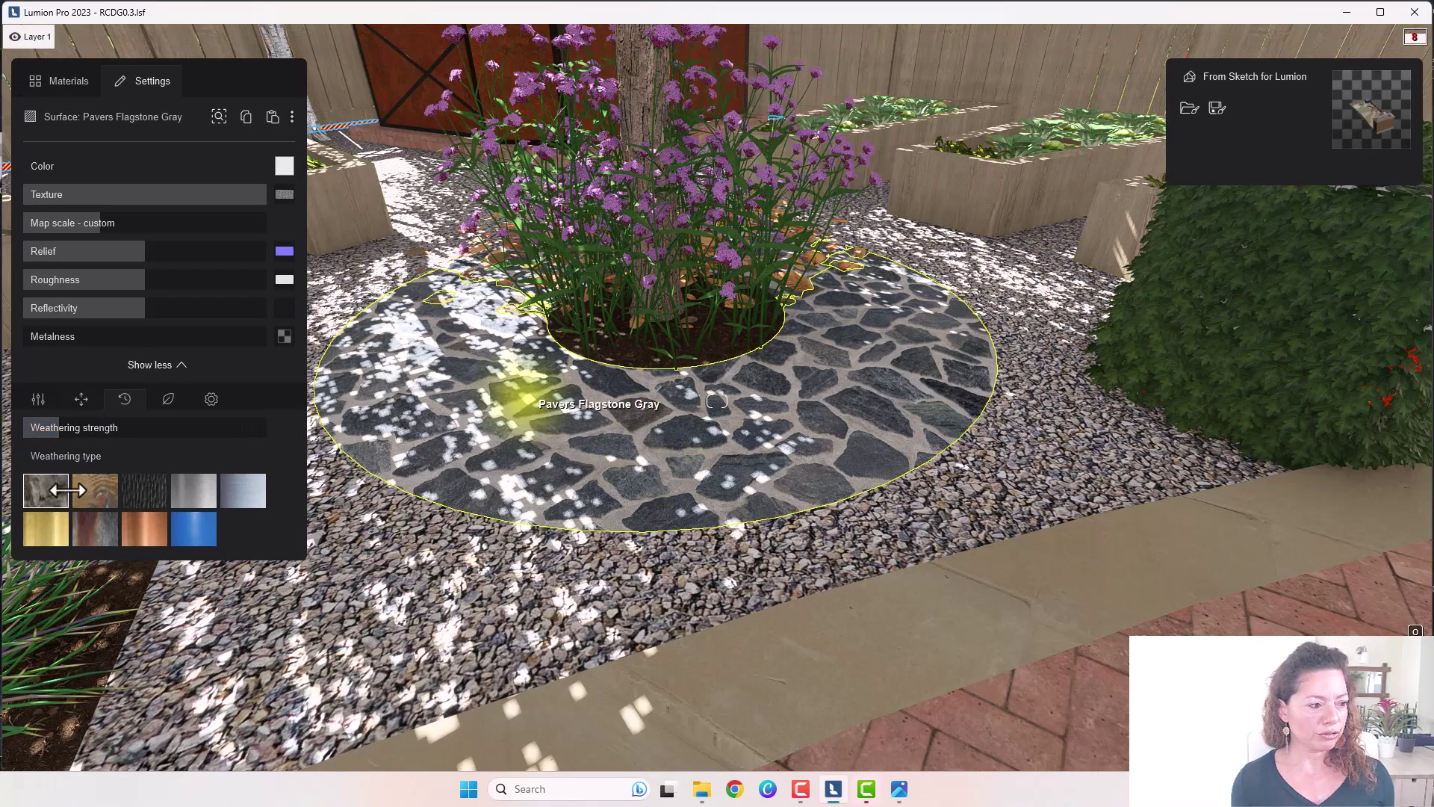
left_click_drag(45, 428, 153, 449)
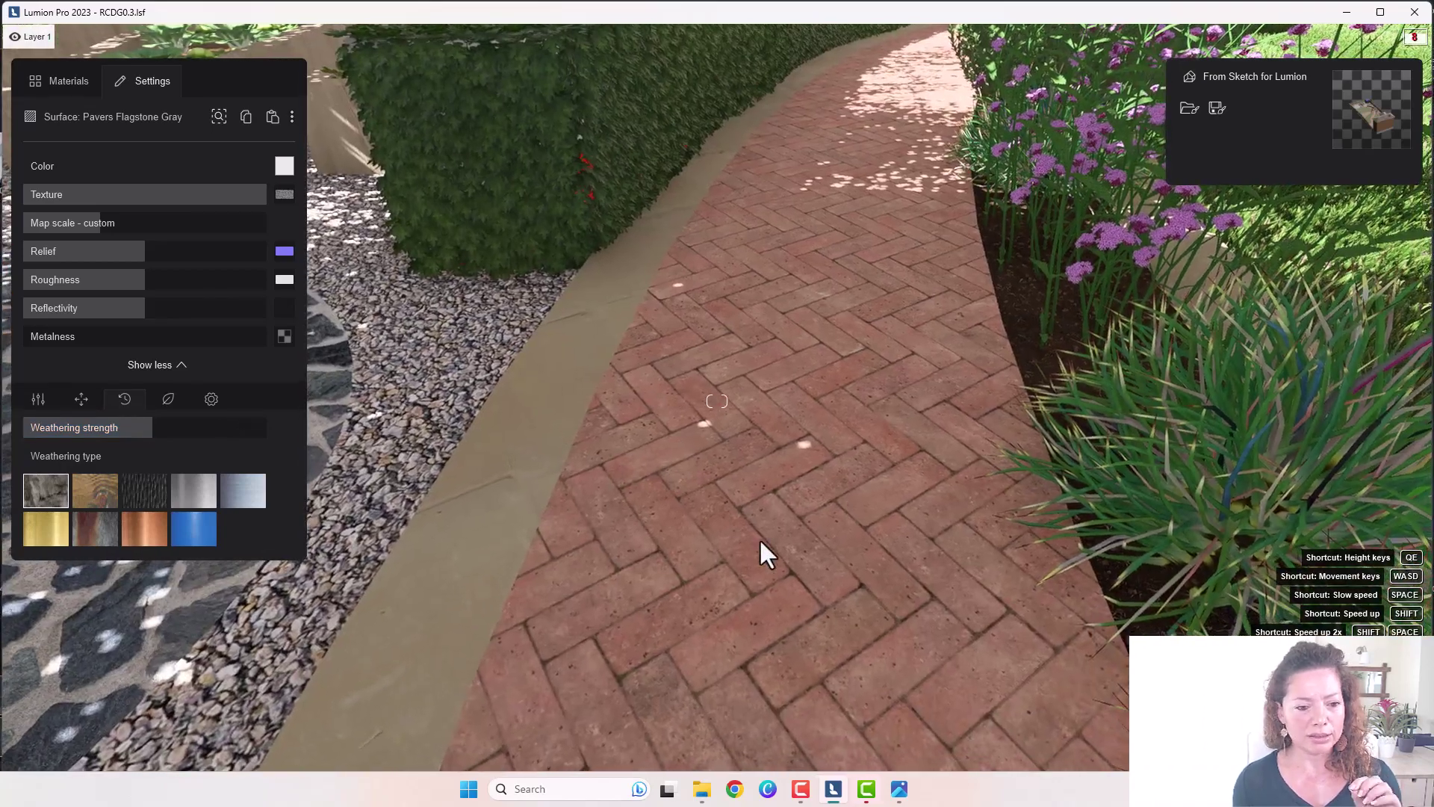
left_click(764, 536)
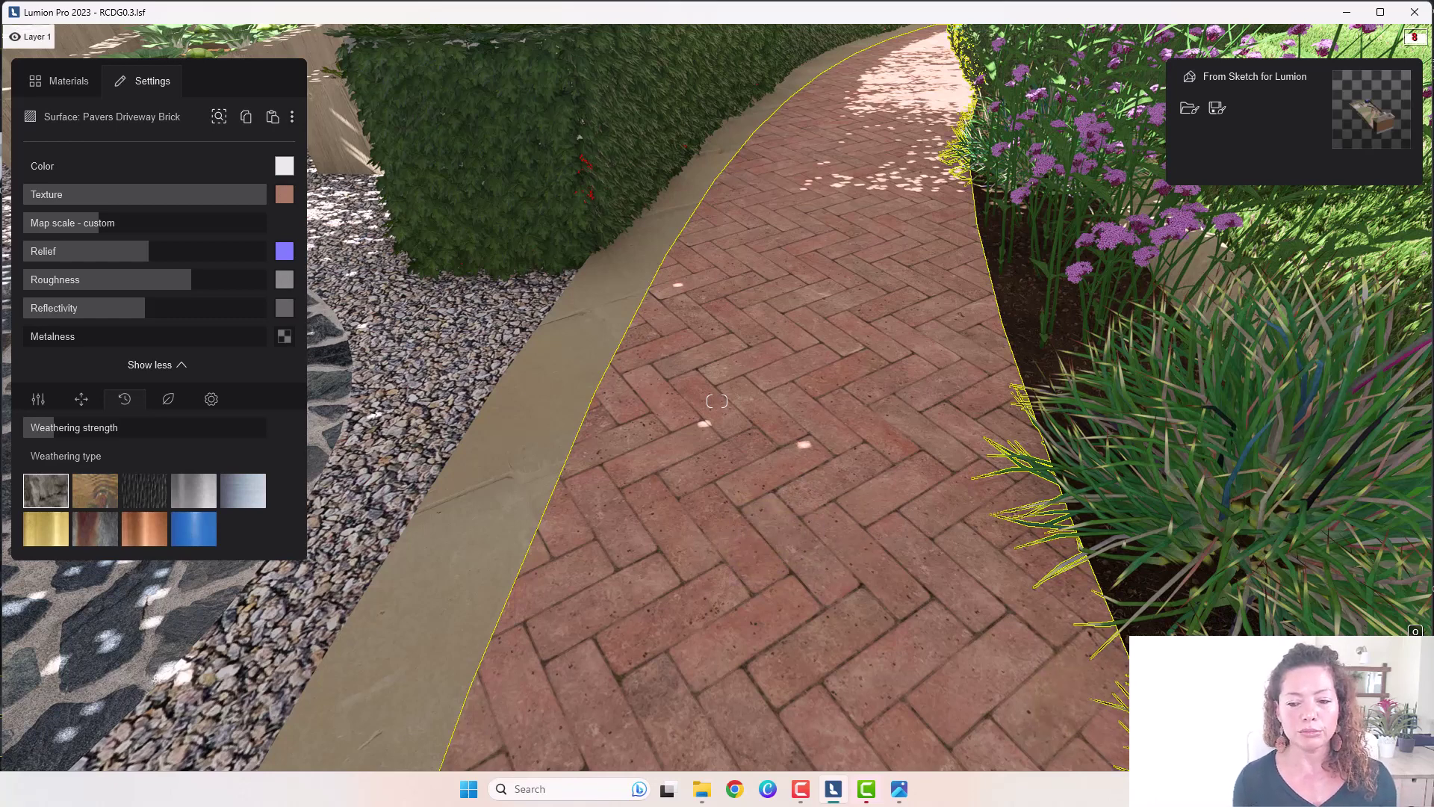
left_click(809, 545)
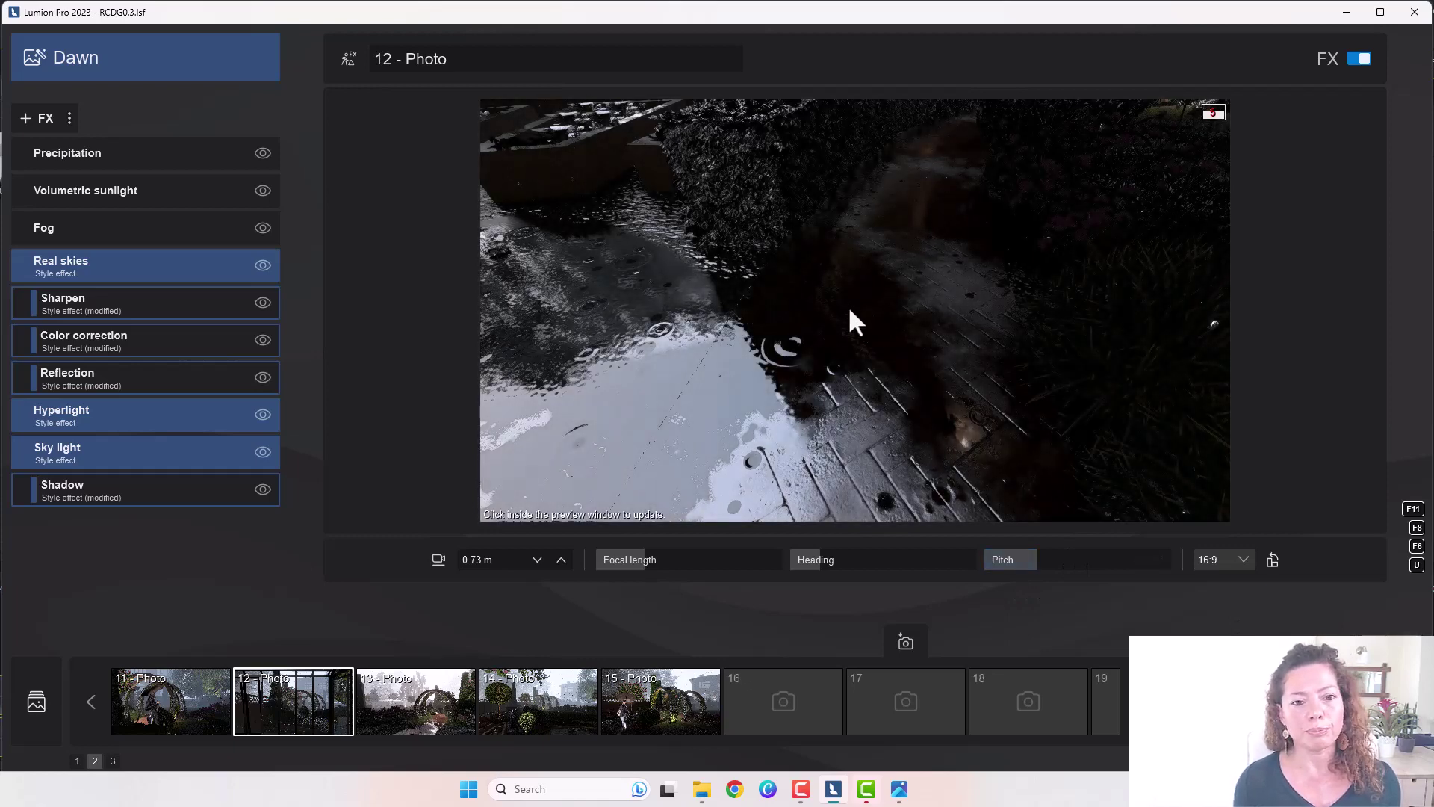
Update the wet-paving preview, then move to the 14 - Photo topiary garden shot
left_click(493, 257)
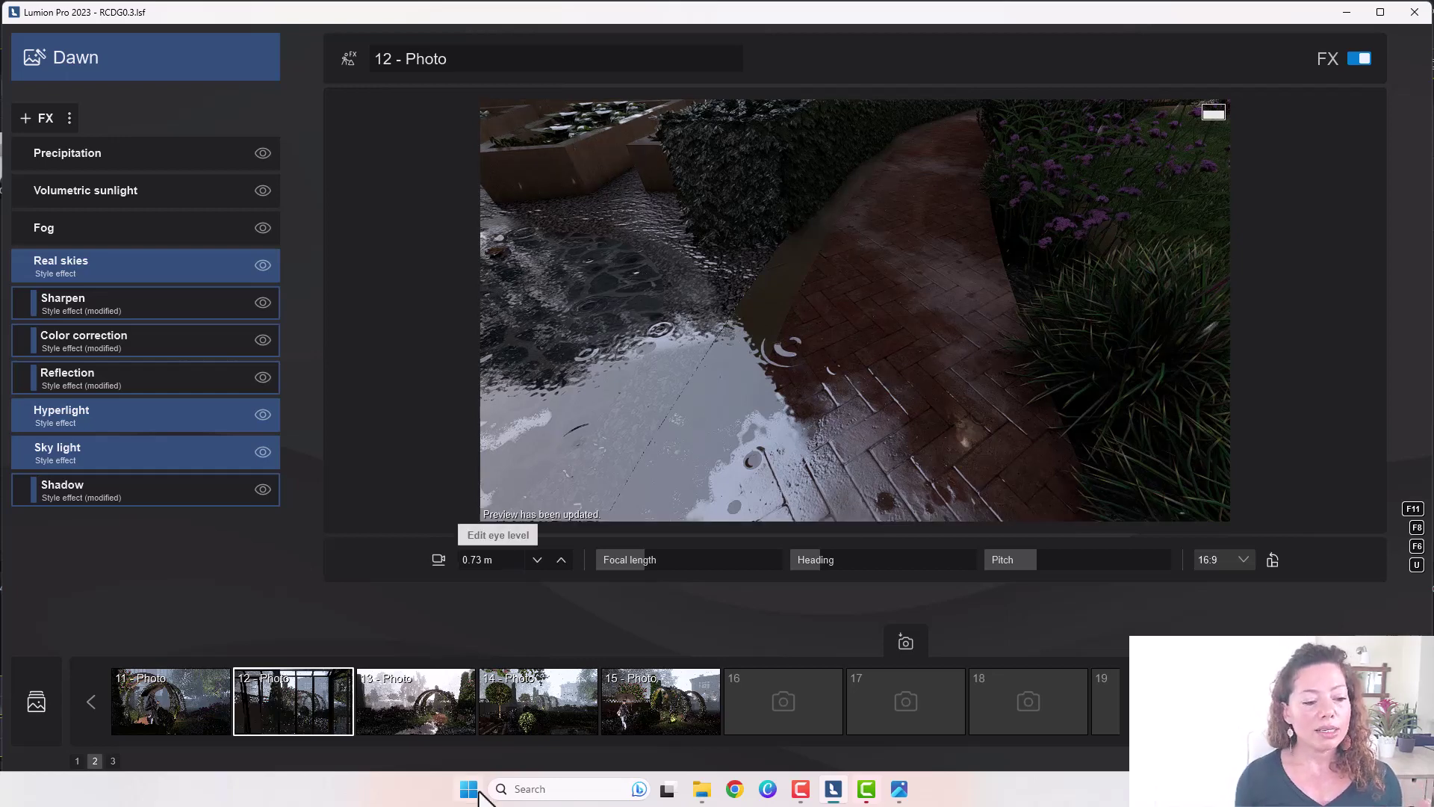
mouse_move(560, 742)
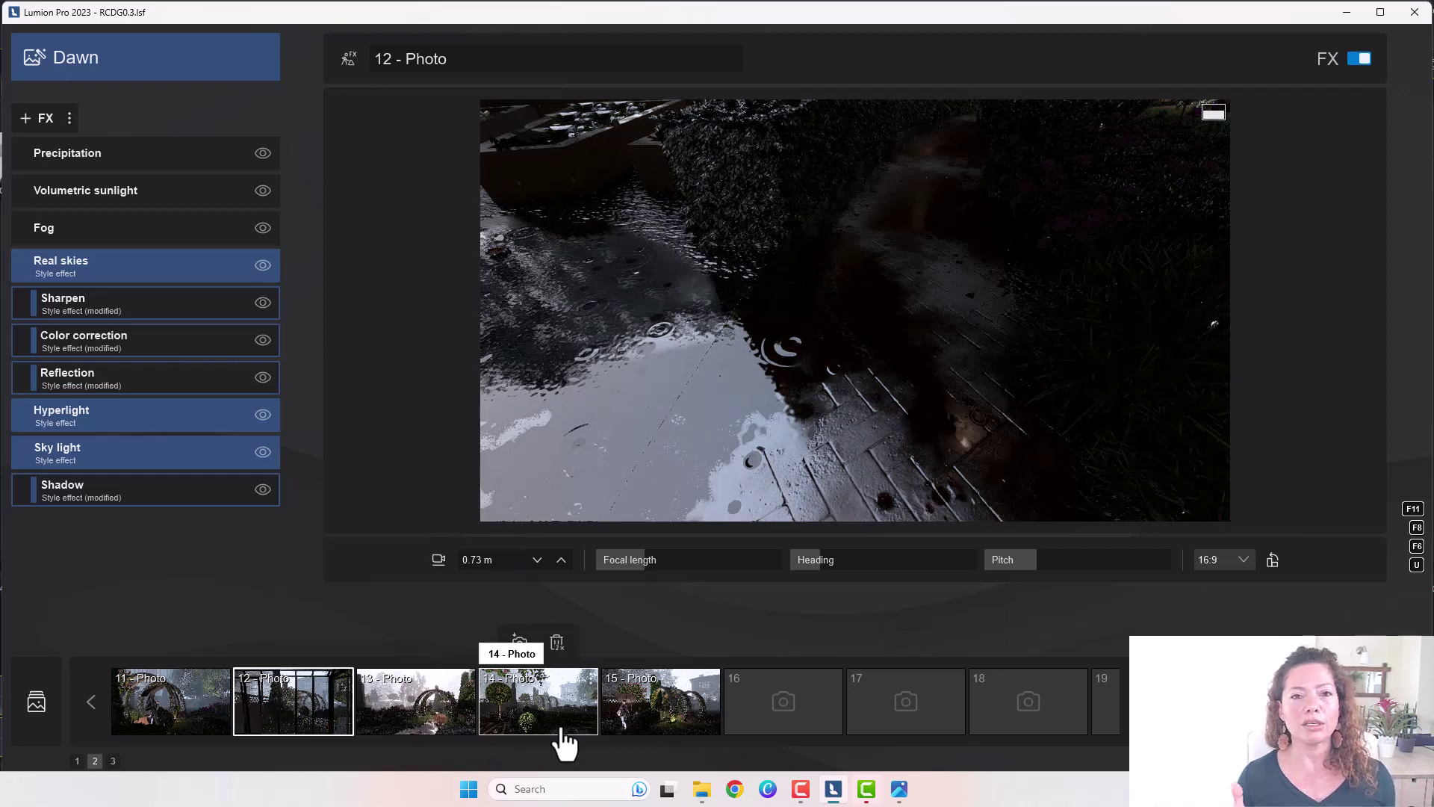
left_click(564, 739)
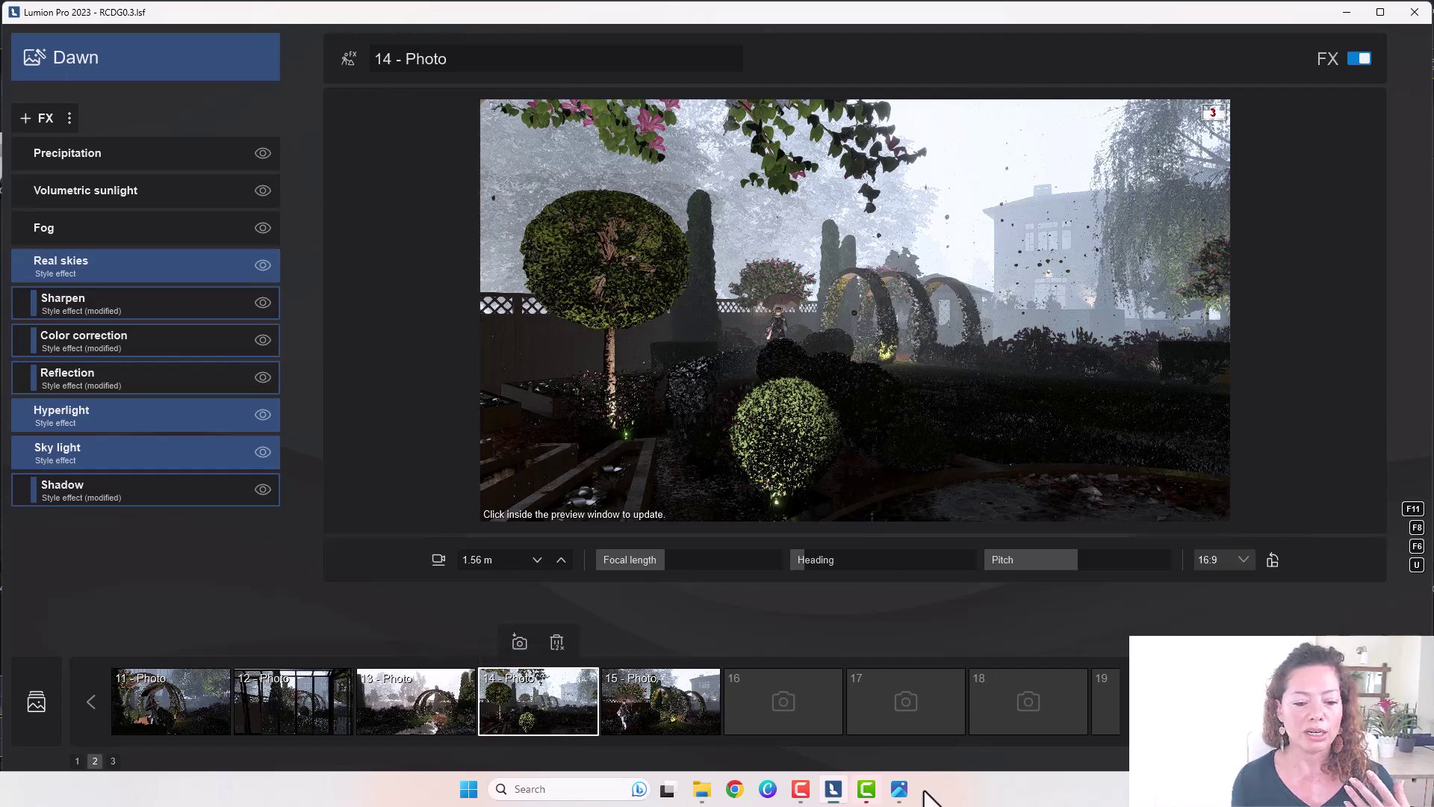
Advance Photos from the depth_13 render to depth_14, then return to the Lumion garden scene
left_click(899, 789)
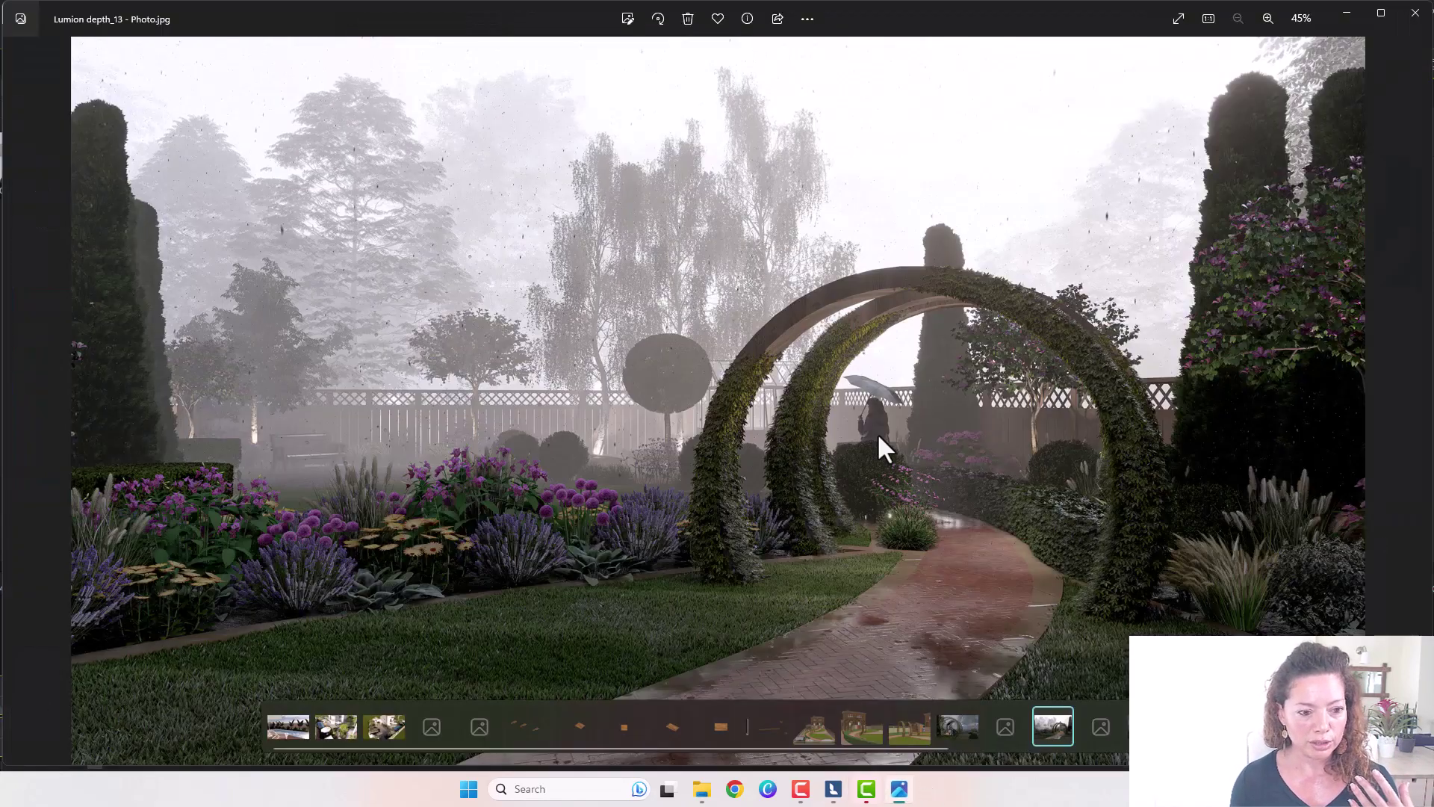
key("Right")
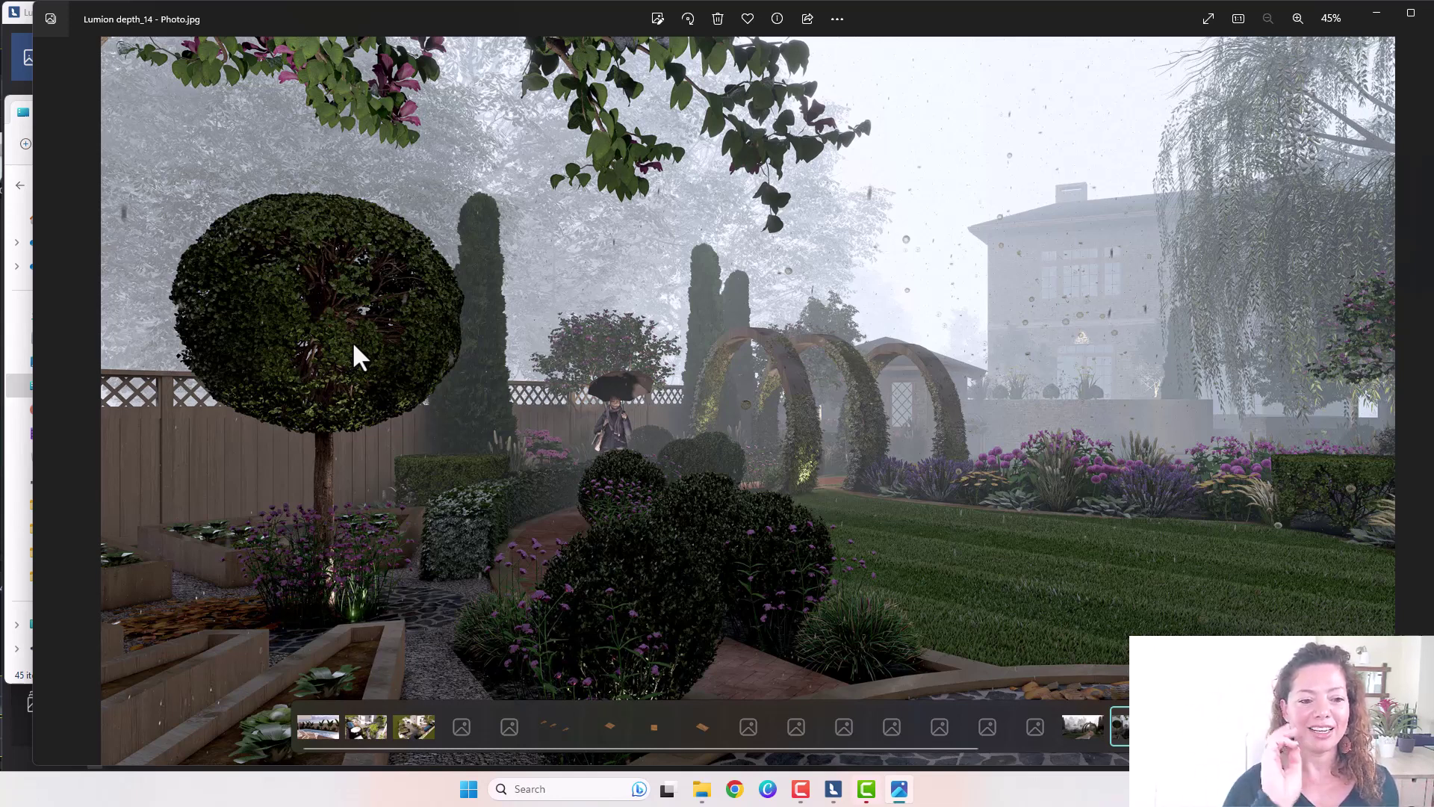
key("alt+Tab")
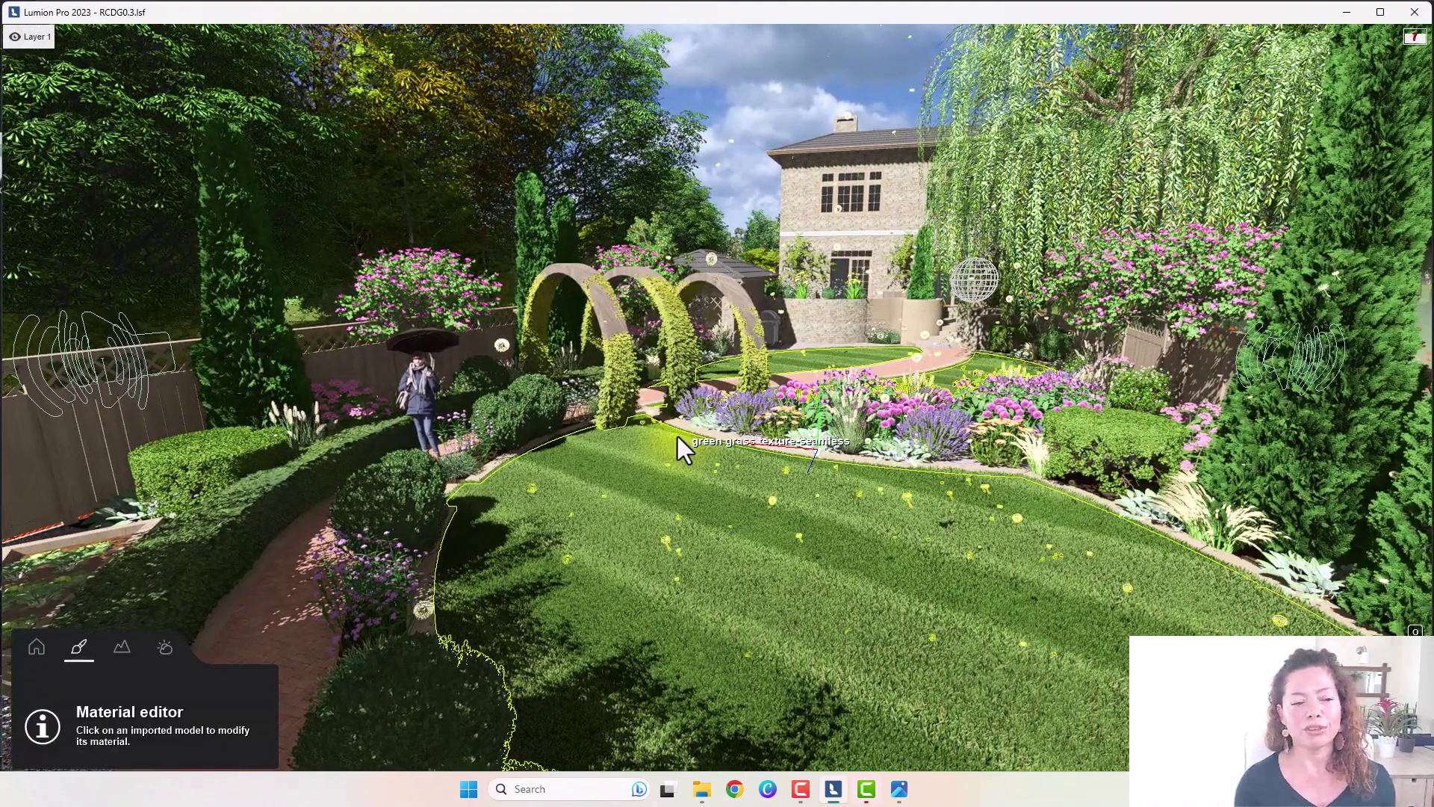
Turn the camera left and tilt it up, then back away to frame the garden, sky and house
mouse_move(807, 540)
right_mouse_down()
mouse_move(642, 508)
mouse_move(642, 568)
mouse_move(500, 575)
mouse_move(806, 571)
mouse_move(833, 493)
mouse_move(808, 539)
right_mouse_up()
key("s")
key("s")
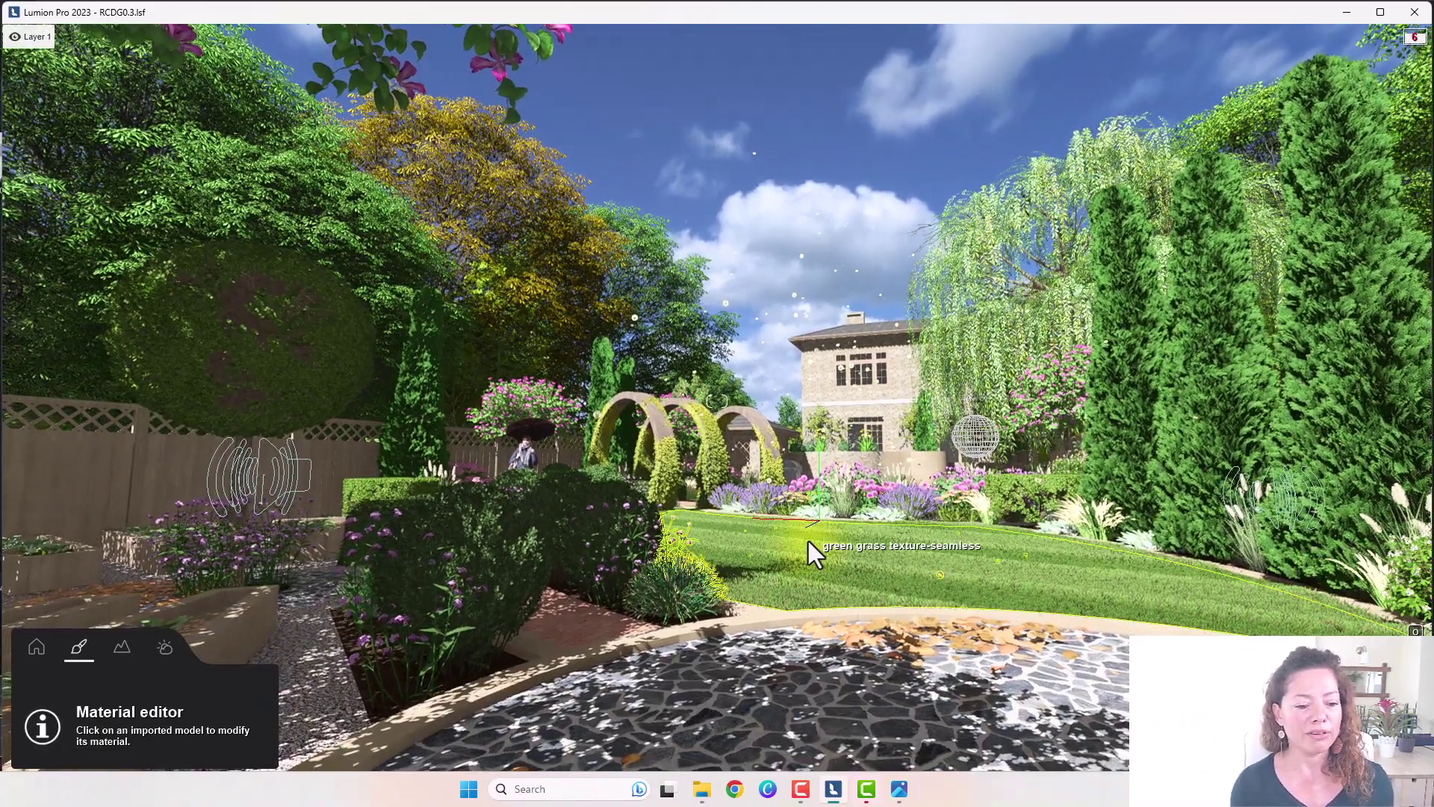